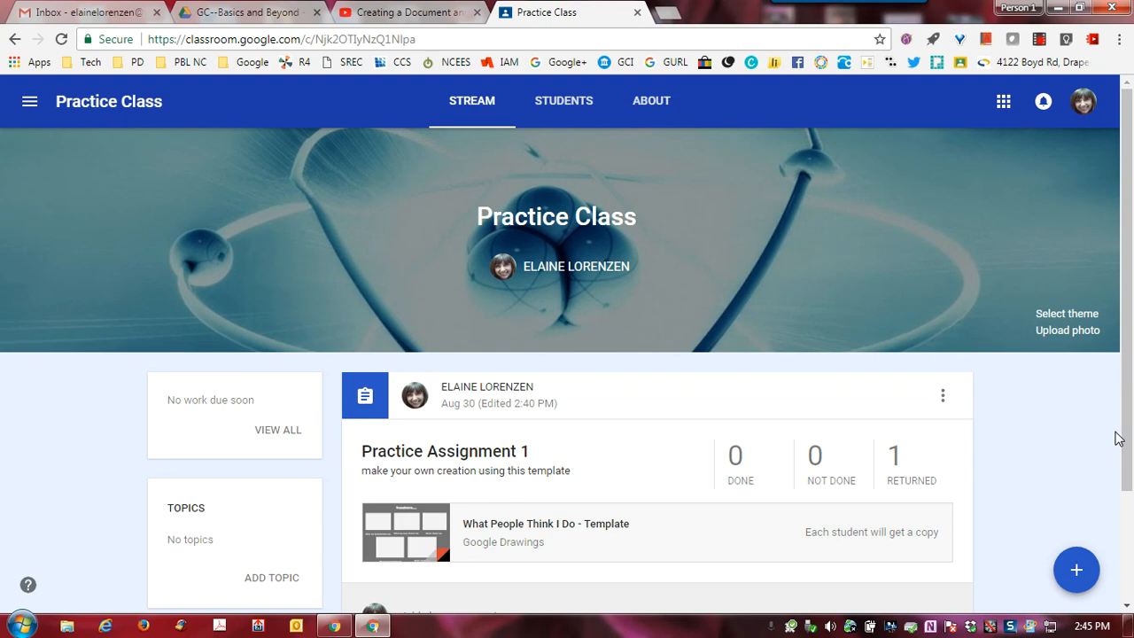
- Create a new assignment in the Practice Class and title it "002 Practice Assignment 2"
mouse_move(1078, 575)
left_click(1077, 450)
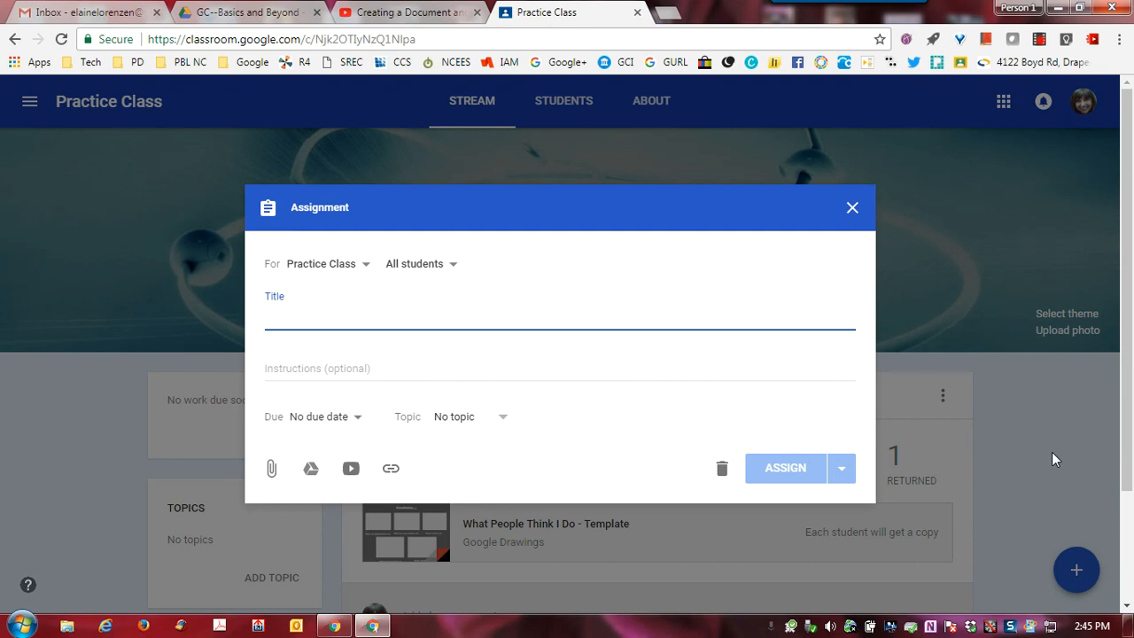
type("00")
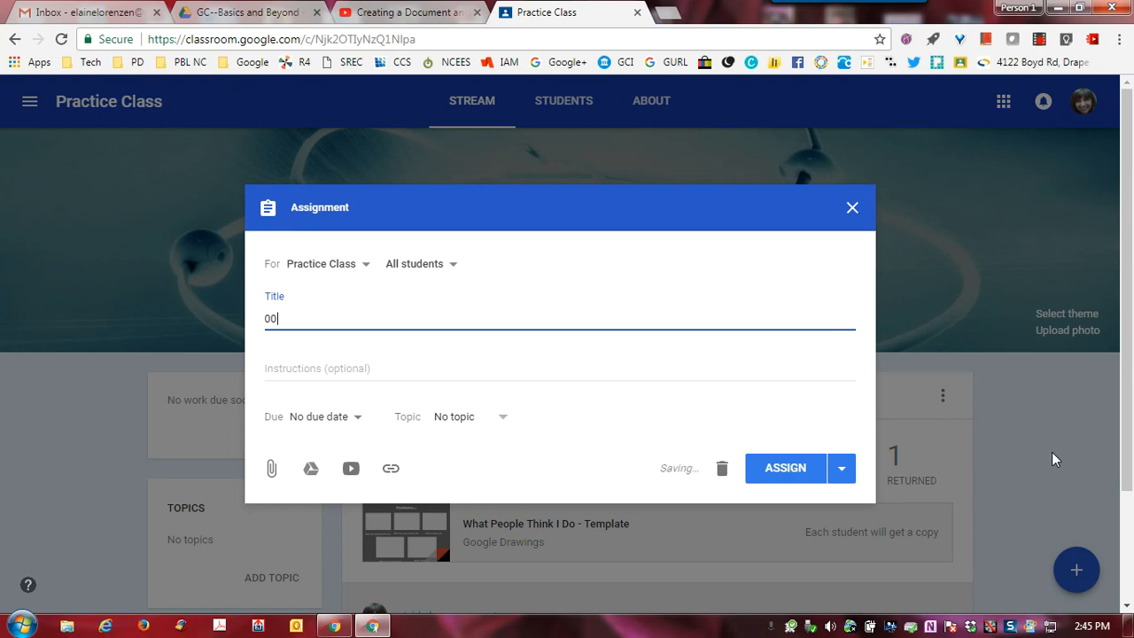
type("2 Practice Assignment")
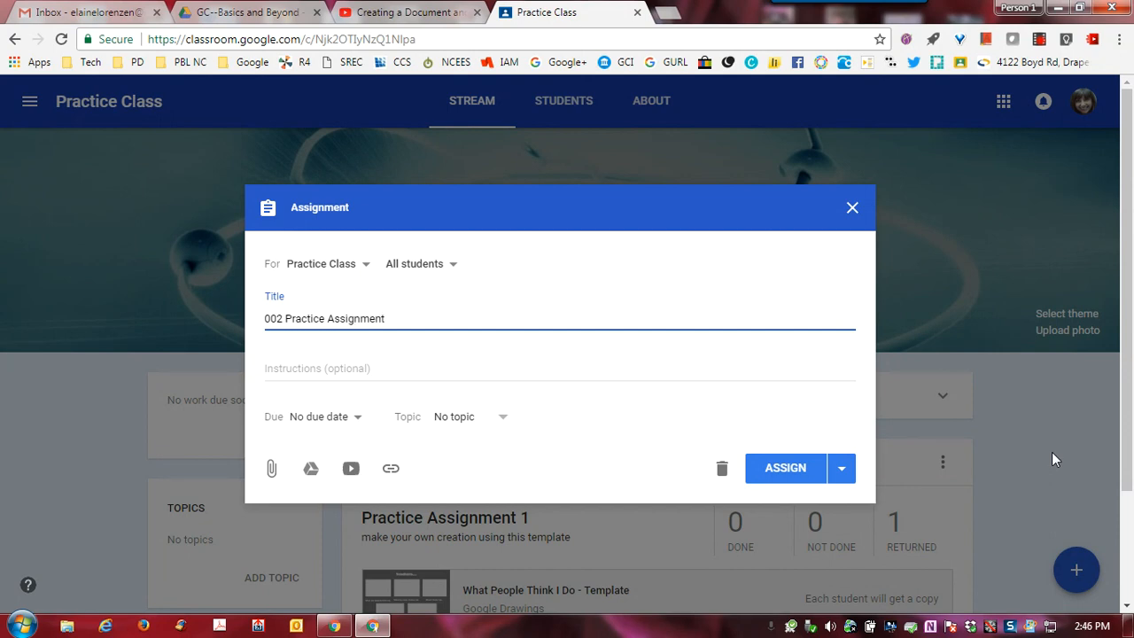
type(" 2")
left_click(381, 368)
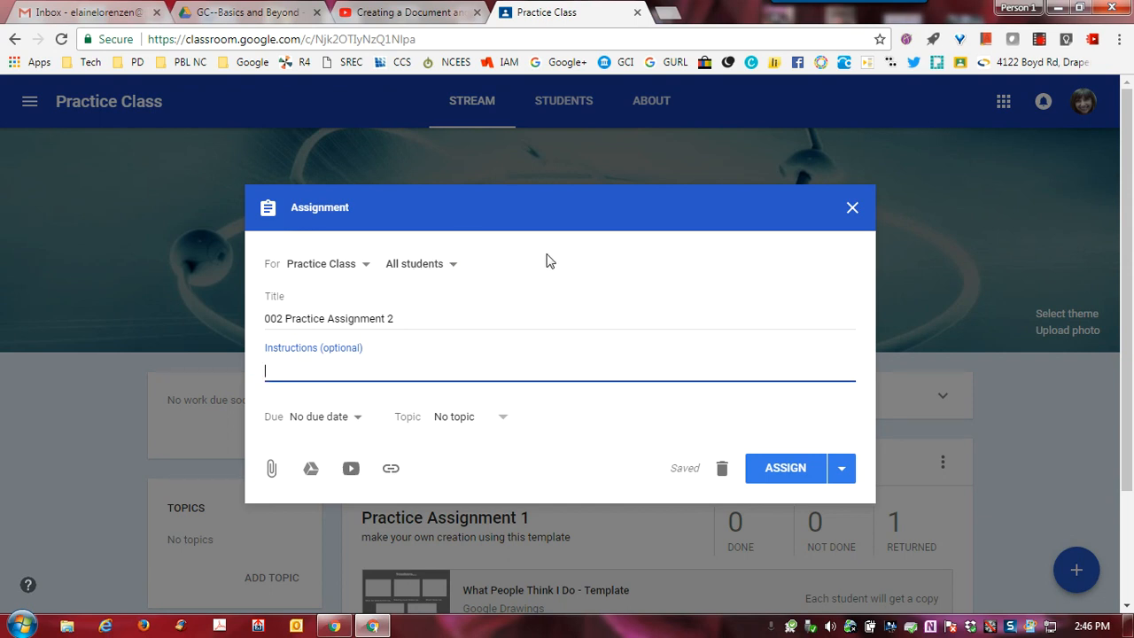
- Review which classes and which students the assignment can be given to, without altering the selection
left_click(366, 266)
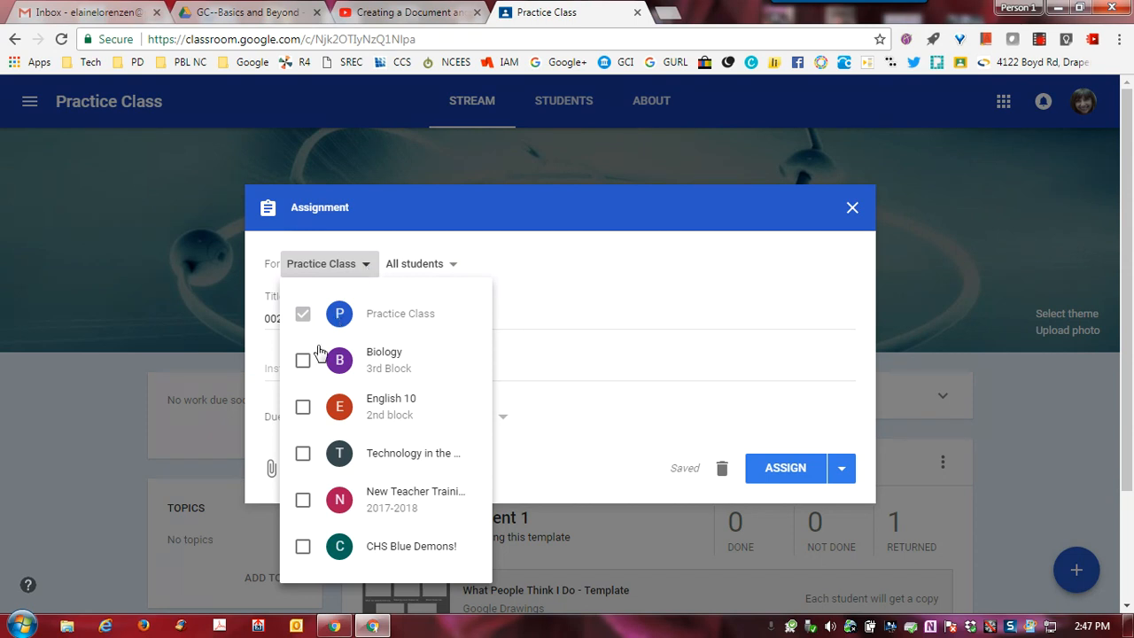
left_click(607, 280)
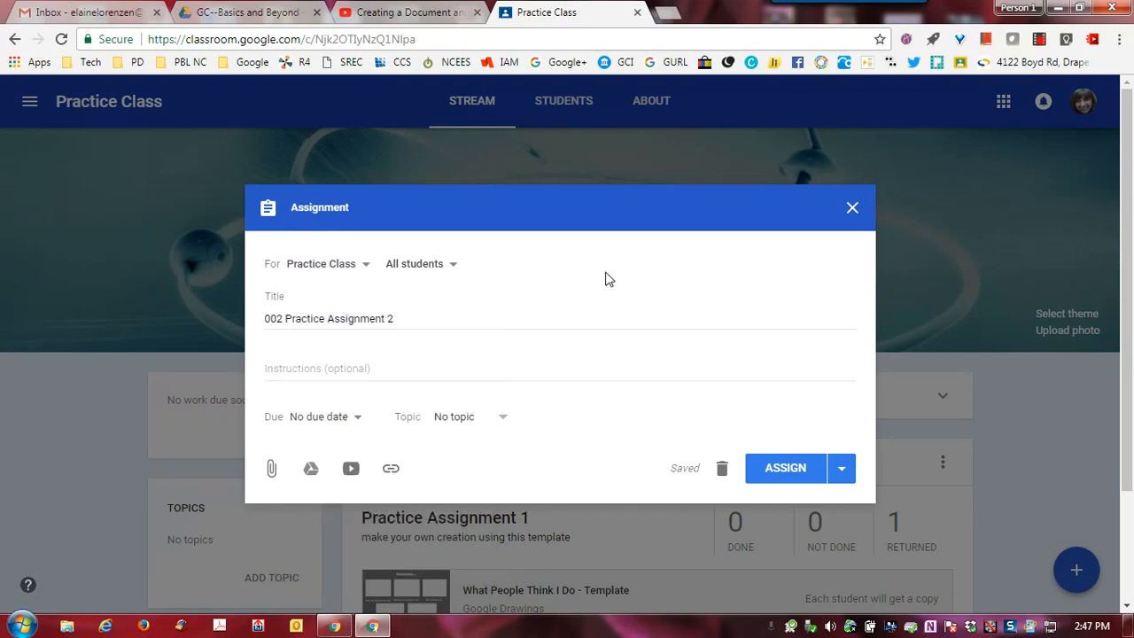
left_click(454, 268)
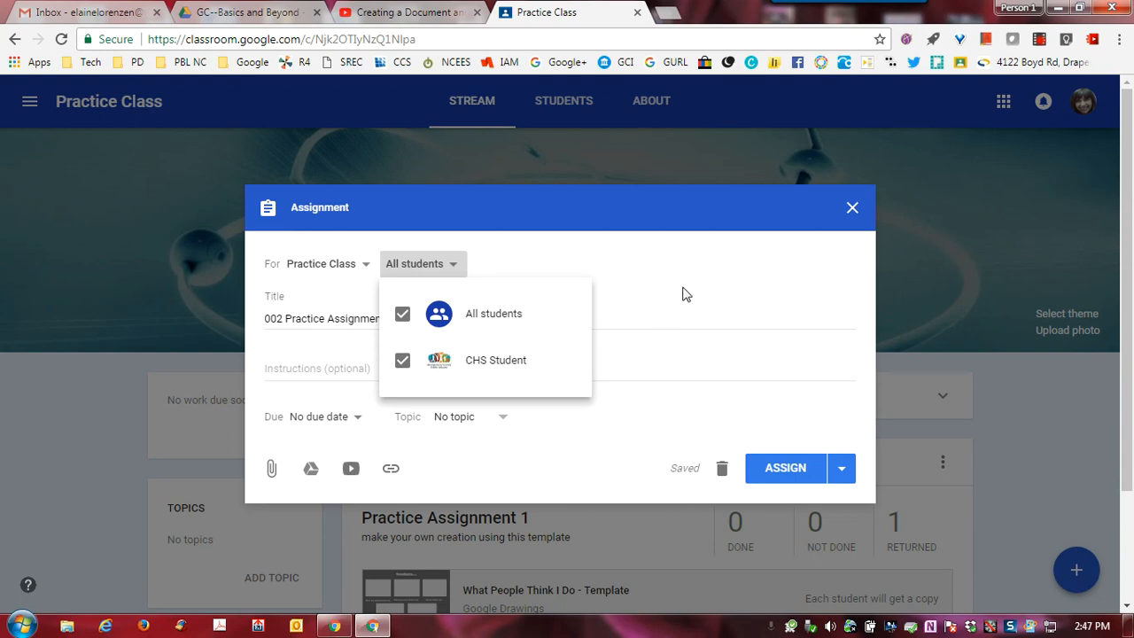
left_click(771, 302)
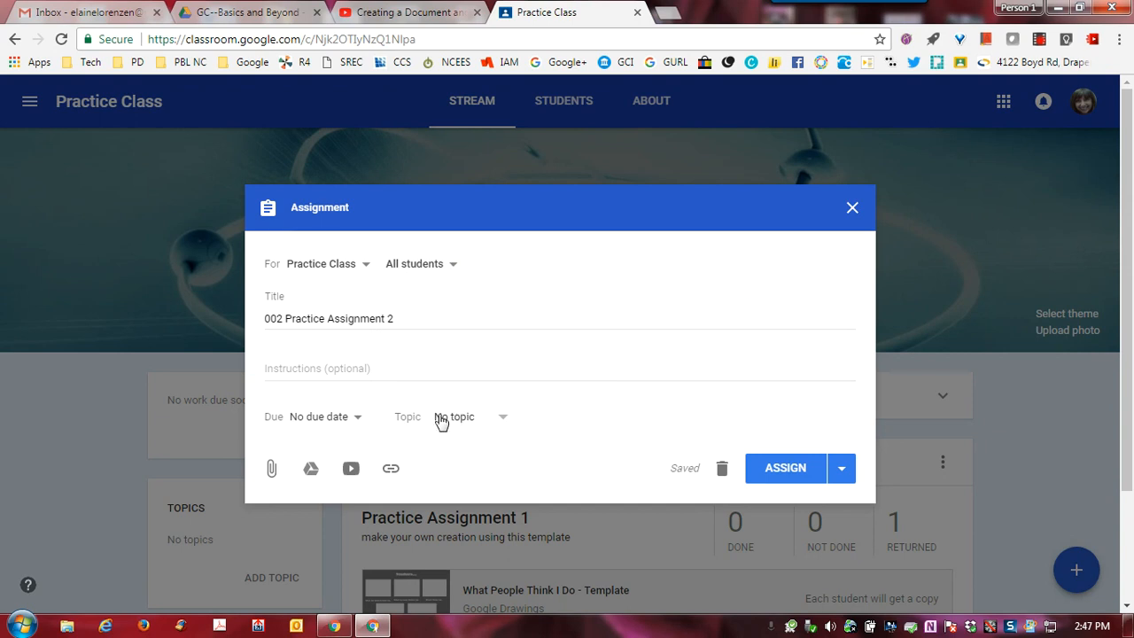
- Enter the placeholder text "djdlfjdlfjdfljdflj" as the assignment's instructions
left_click(350, 364)
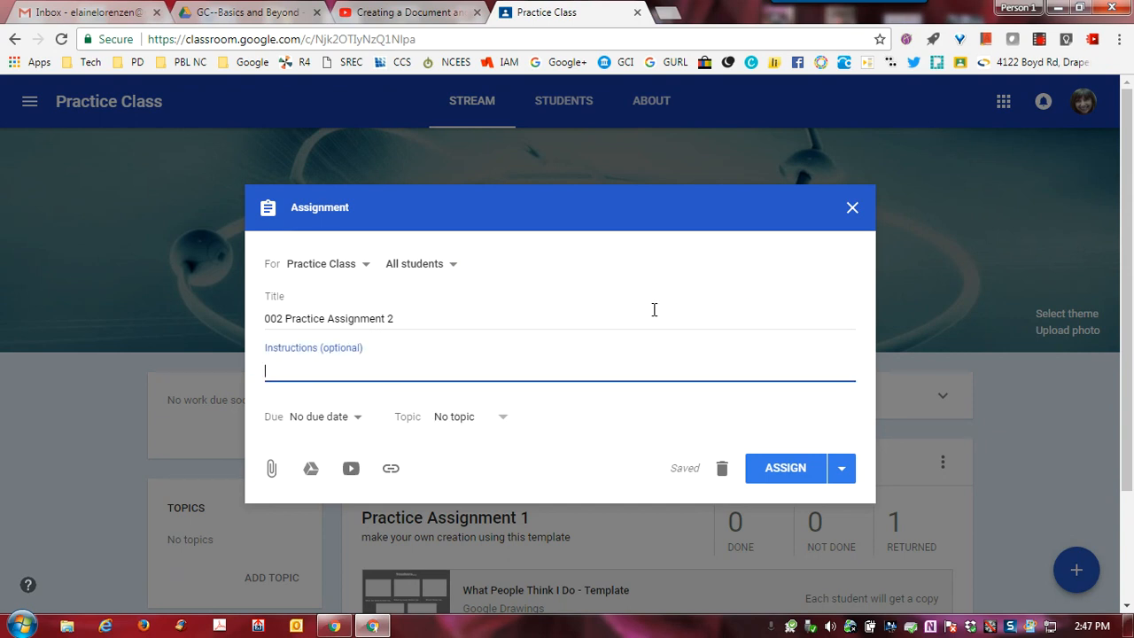
type("djdlfjdlfjdflj")
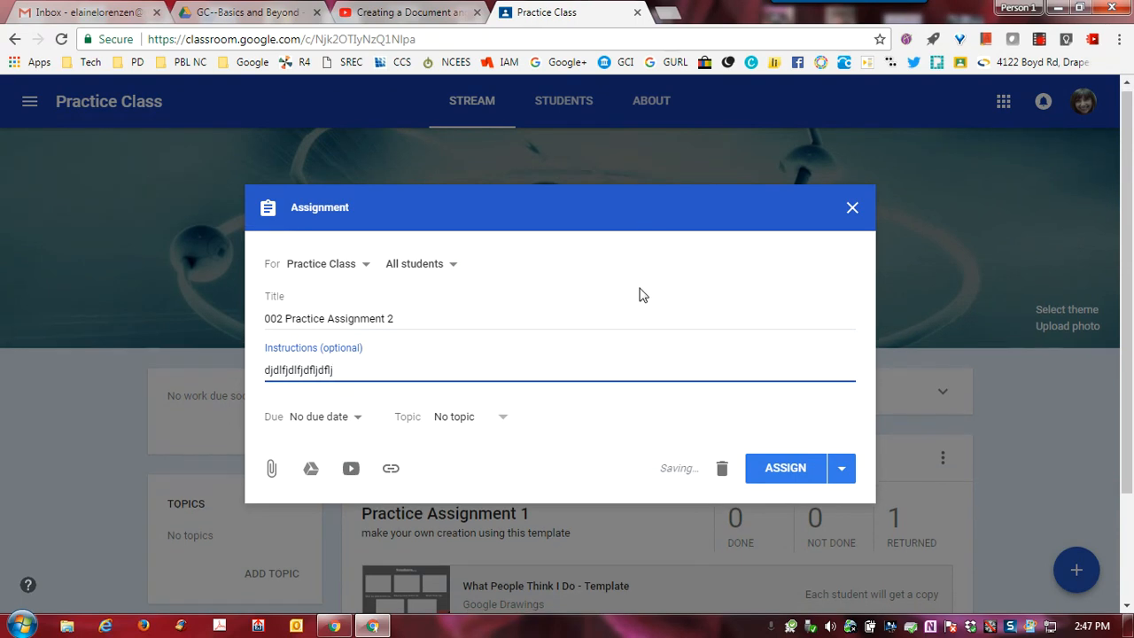
scroll(767, 385, "down", 2)
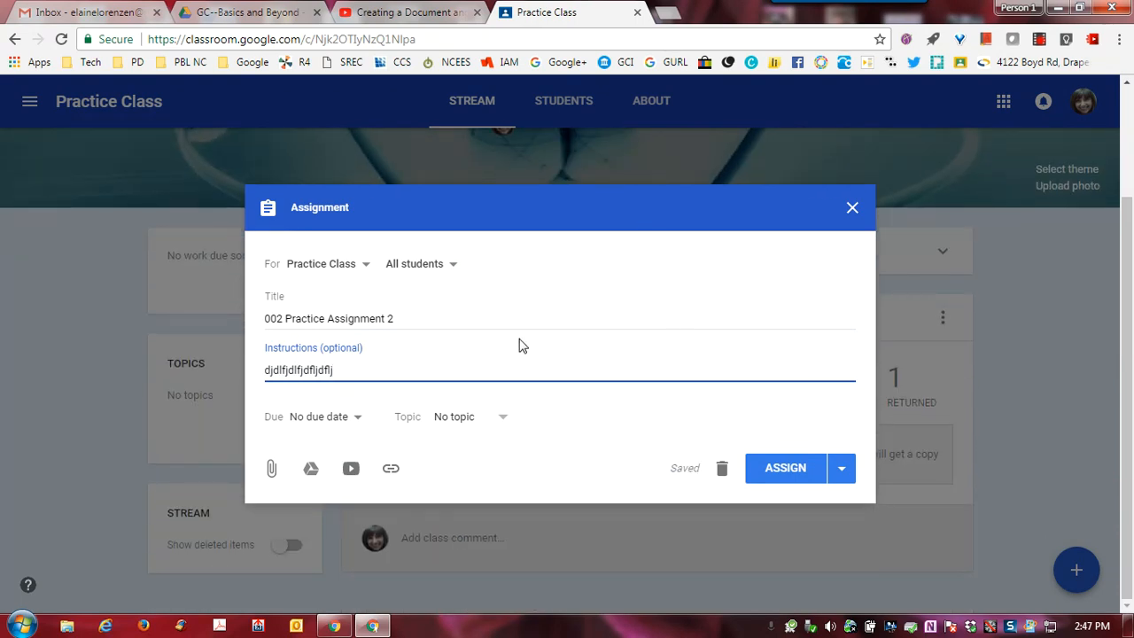
- Set the assignment's due date to Sep 22, 2017, and look at the available topic options
left_click(358, 424)
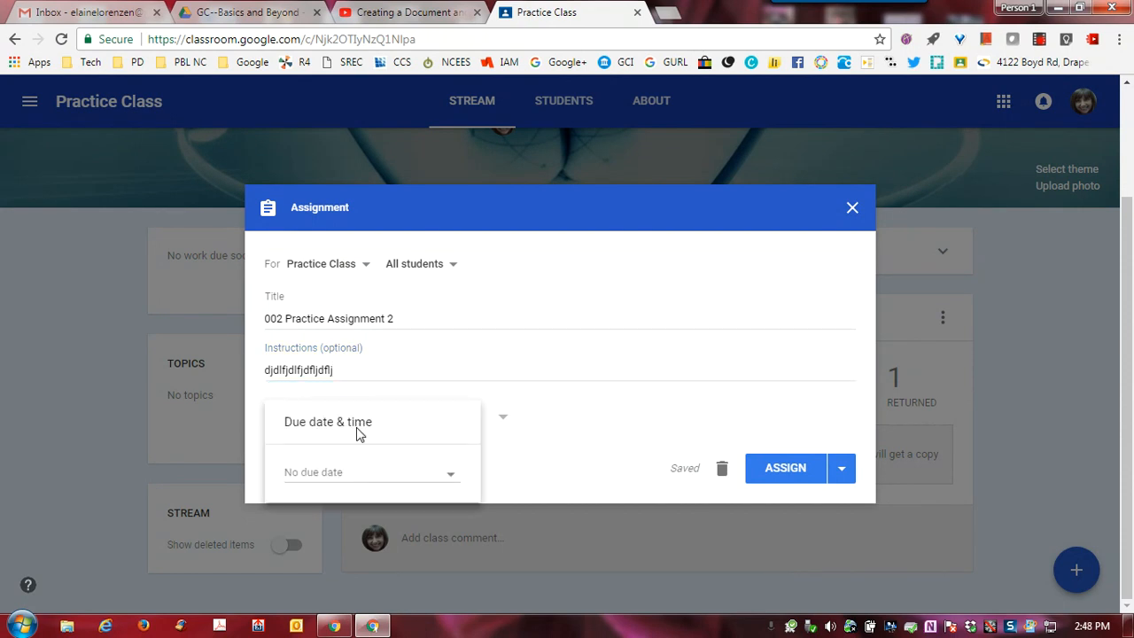
left_click(338, 476)
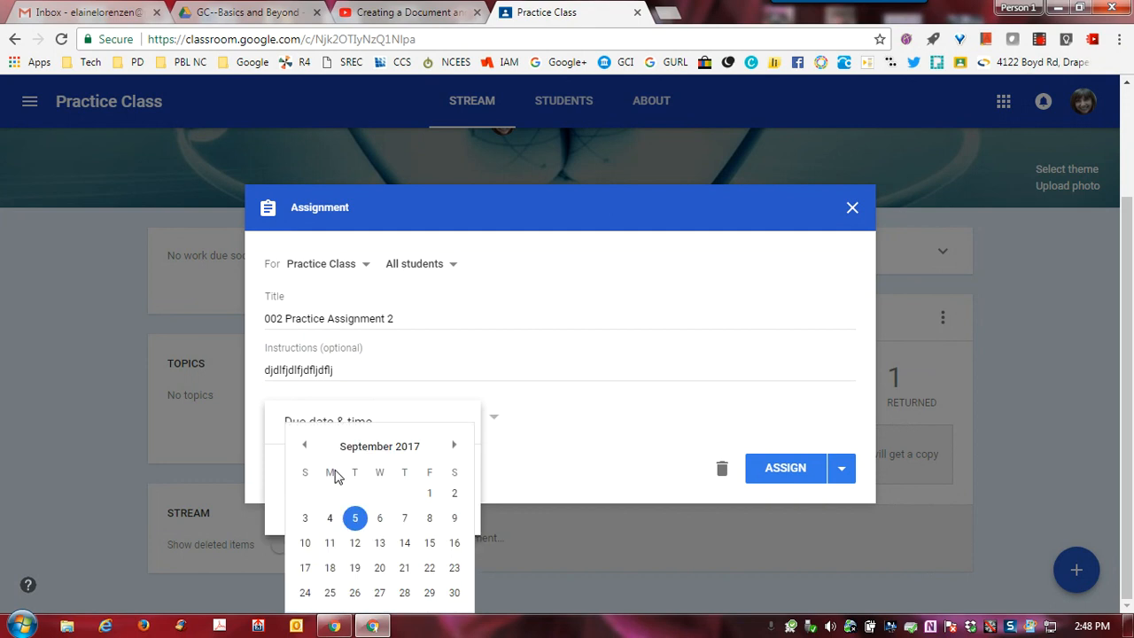
left_click(429, 568)
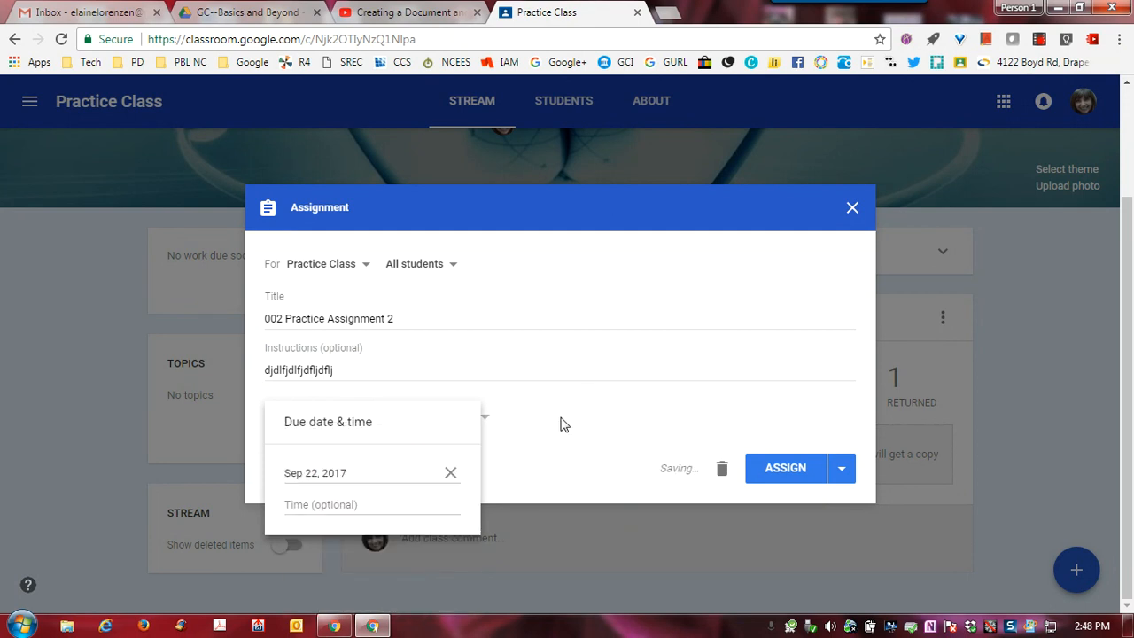
left_click(612, 353)
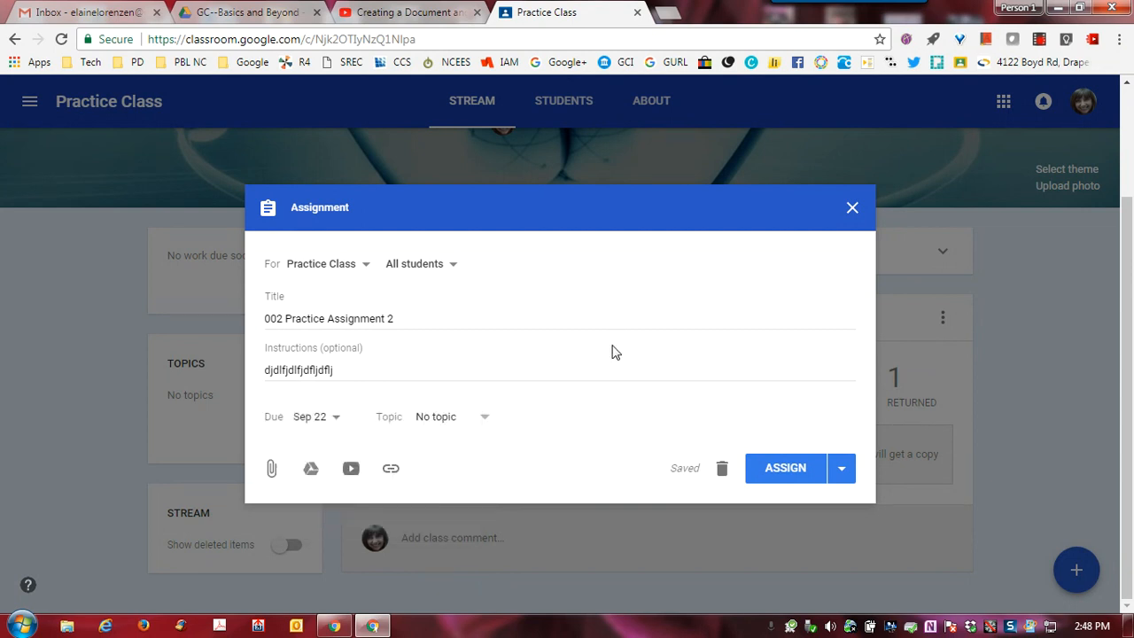
left_click(488, 425)
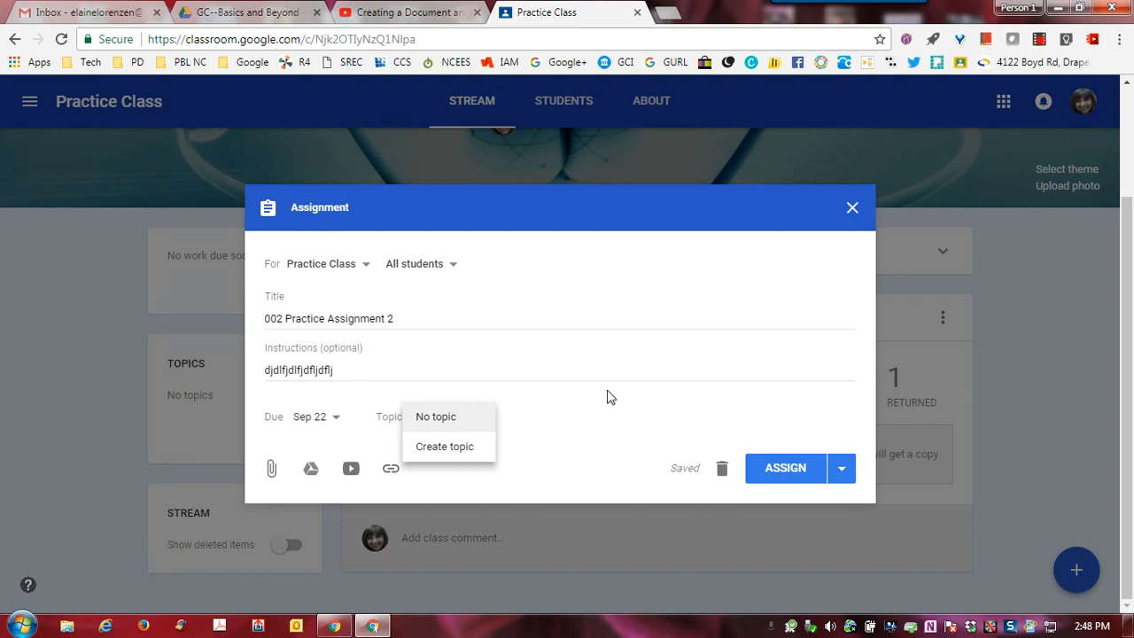
left_click(572, 351)
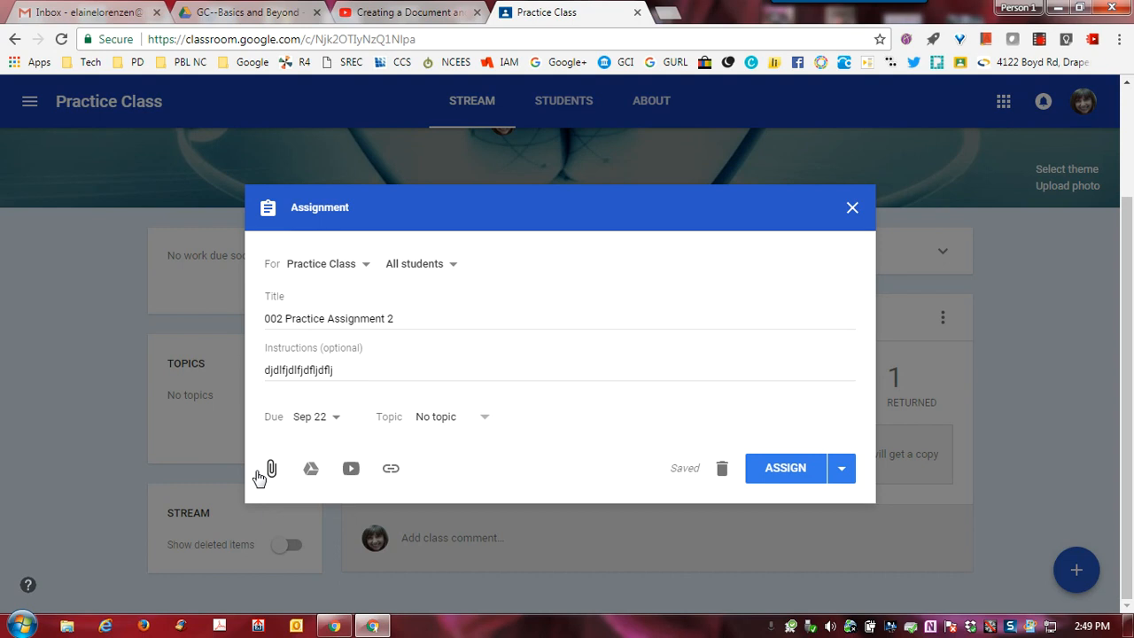
- Attach the Google Doc "Google Classroom--Basics and Beyond" from Google Drive and have a copy made for each student
left_click(311, 471)
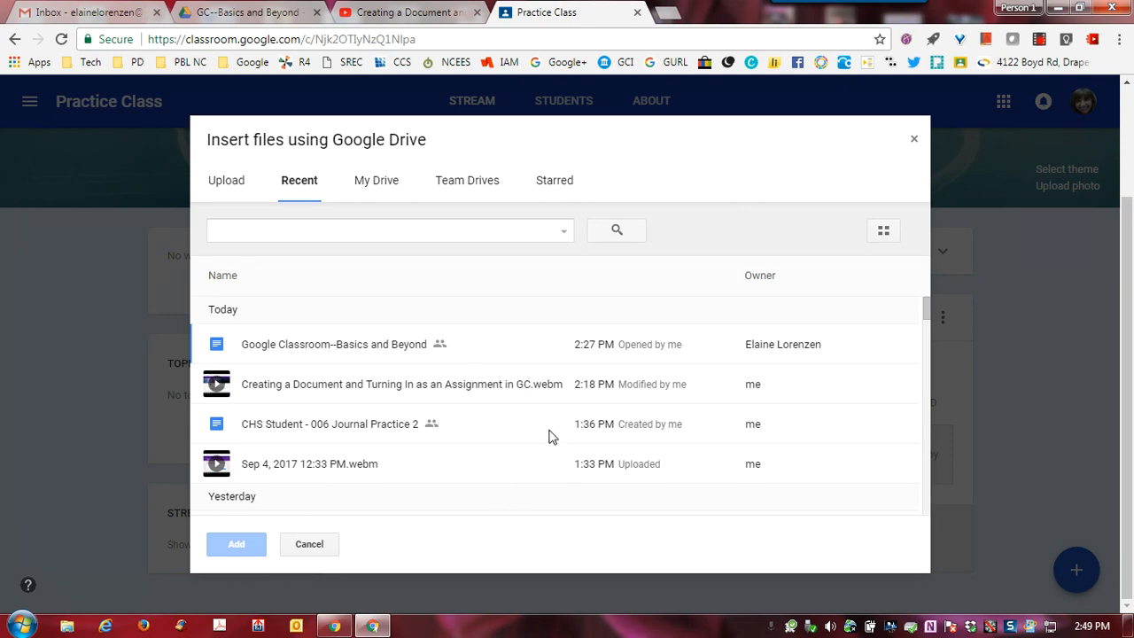
scroll(521, 401, "down", 3)
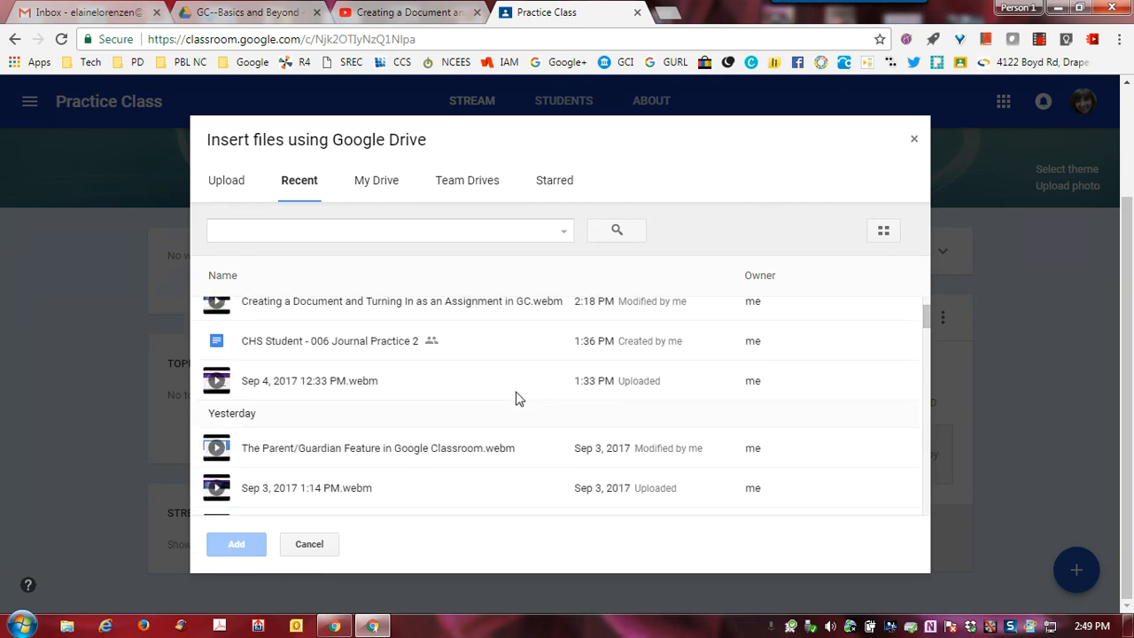
scroll(519, 400, "up", 5)
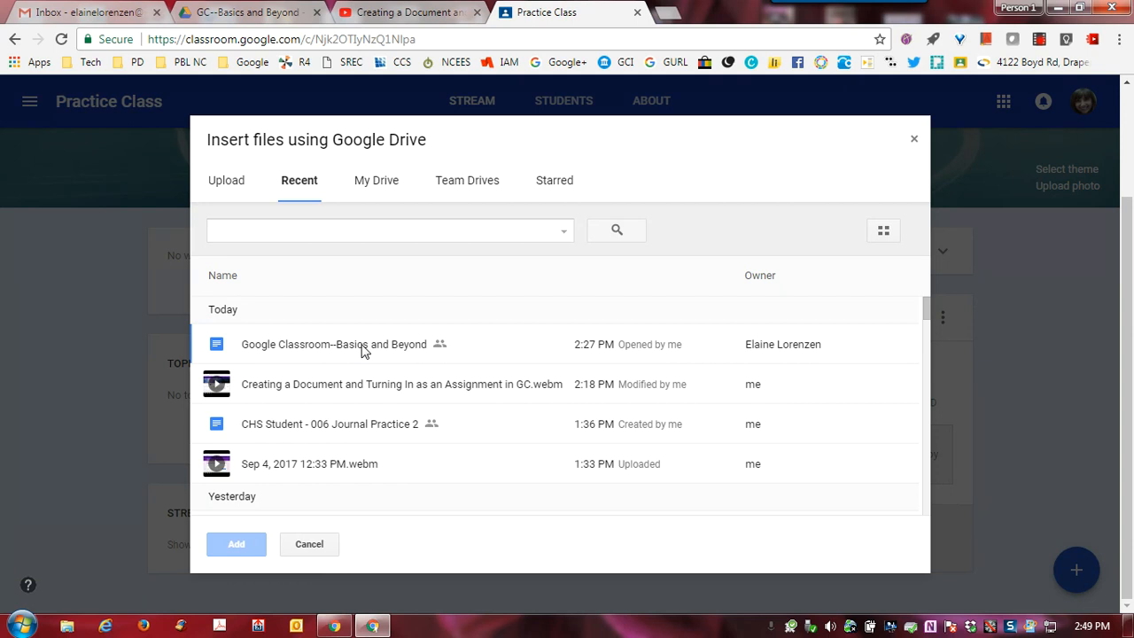
left_click(363, 349)
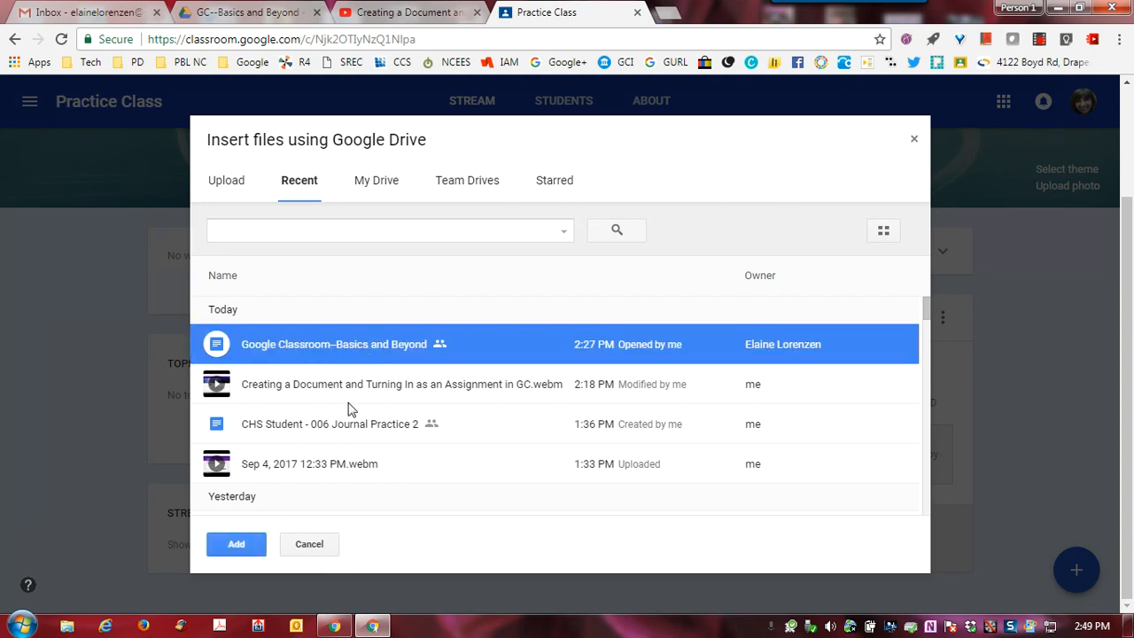
left_click(246, 550)
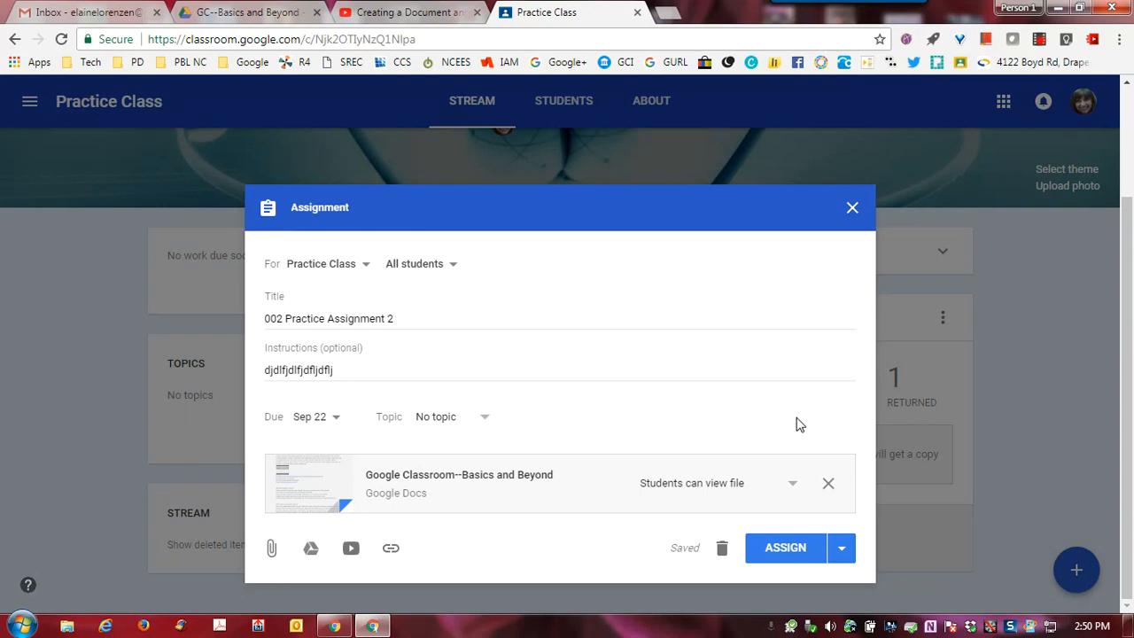
left_click(793, 487)
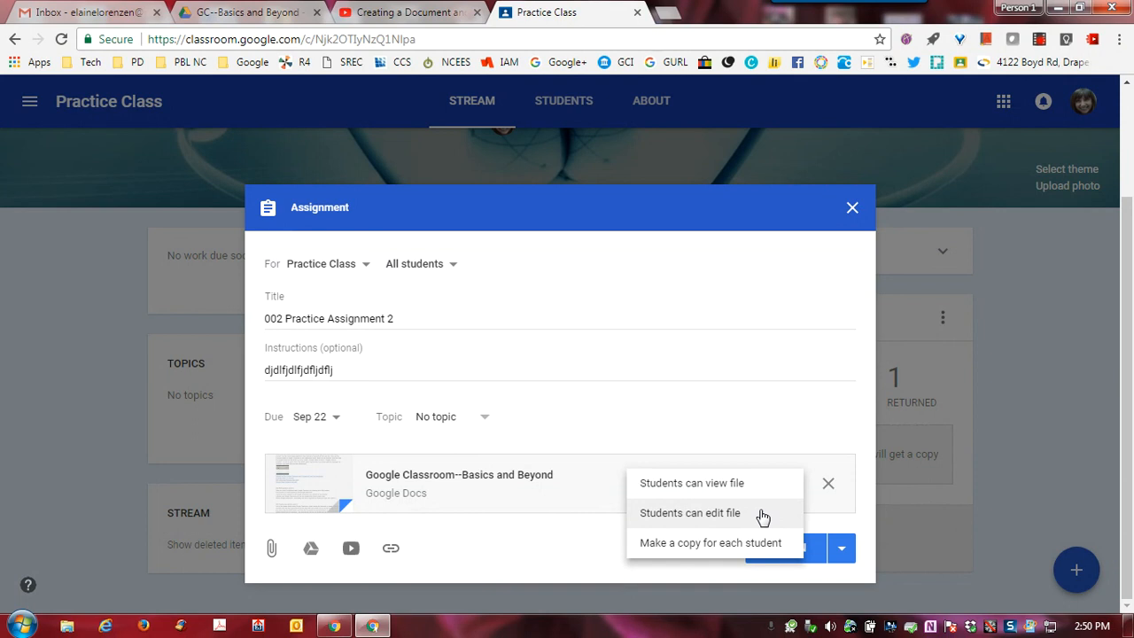
left_click(749, 544)
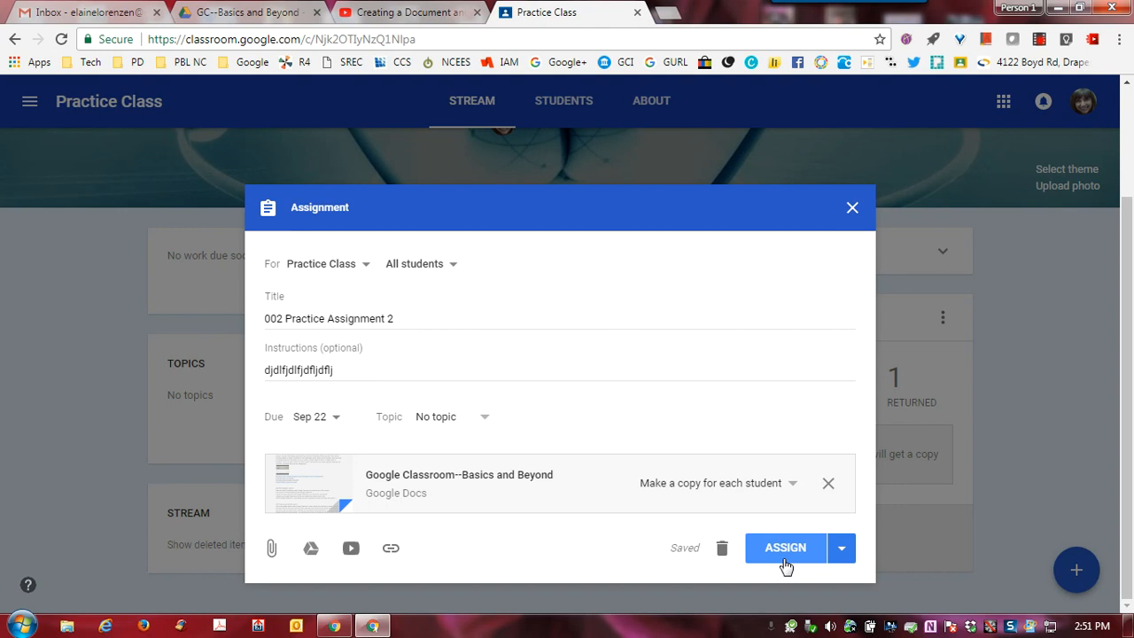
- Check the date and time options for scheduling the assignment and go back without scheduling it
left_click(847, 558)
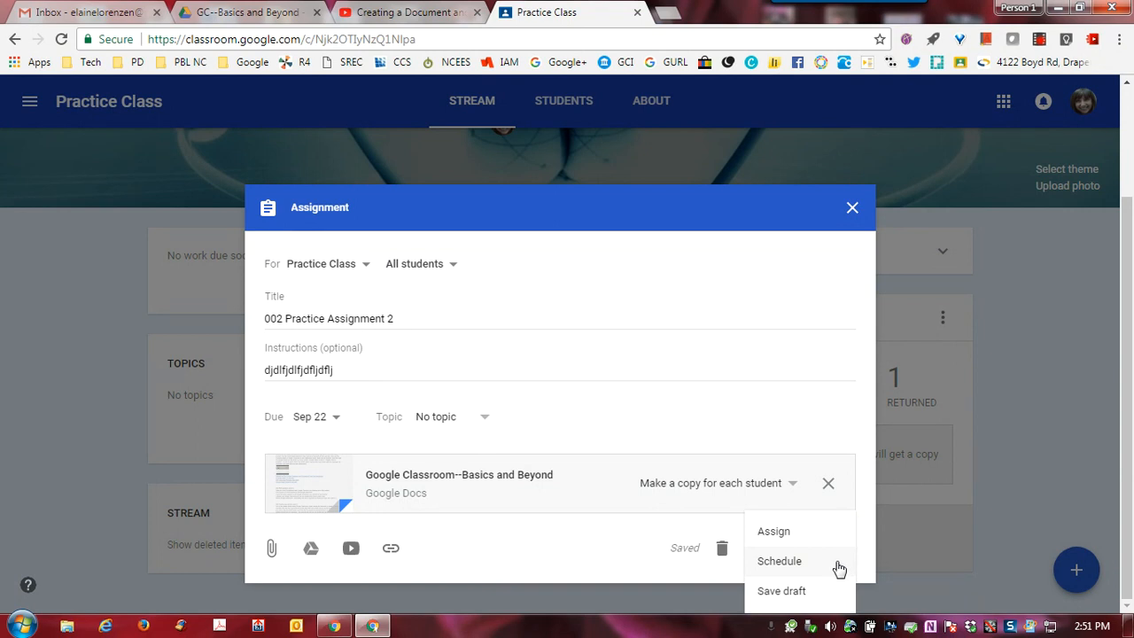
left_click(839, 565)
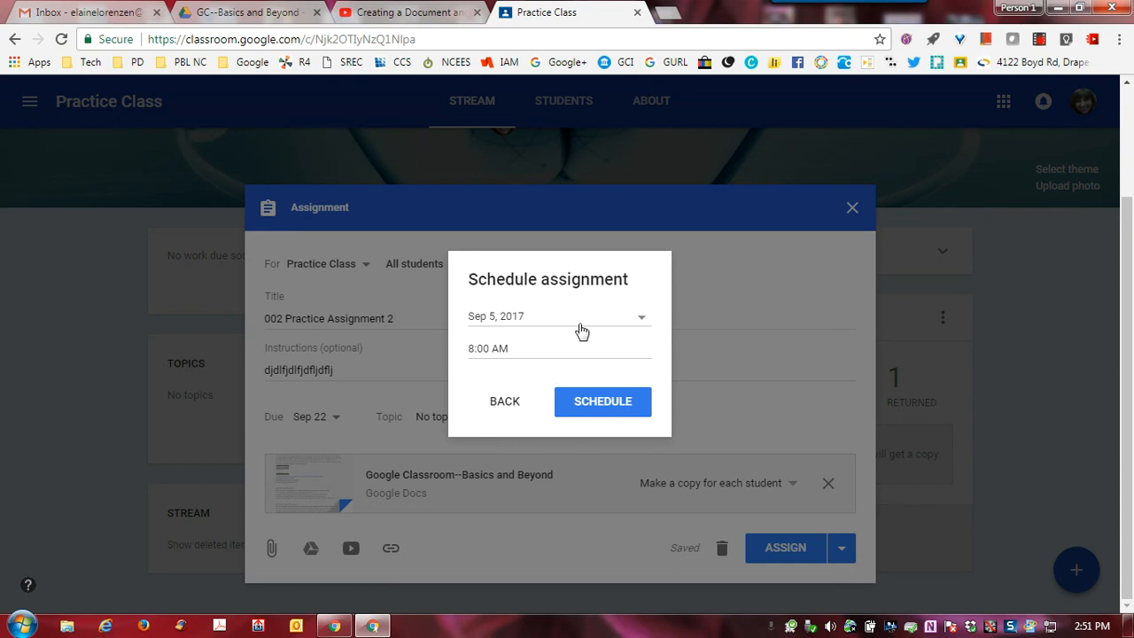
left_click(506, 405)
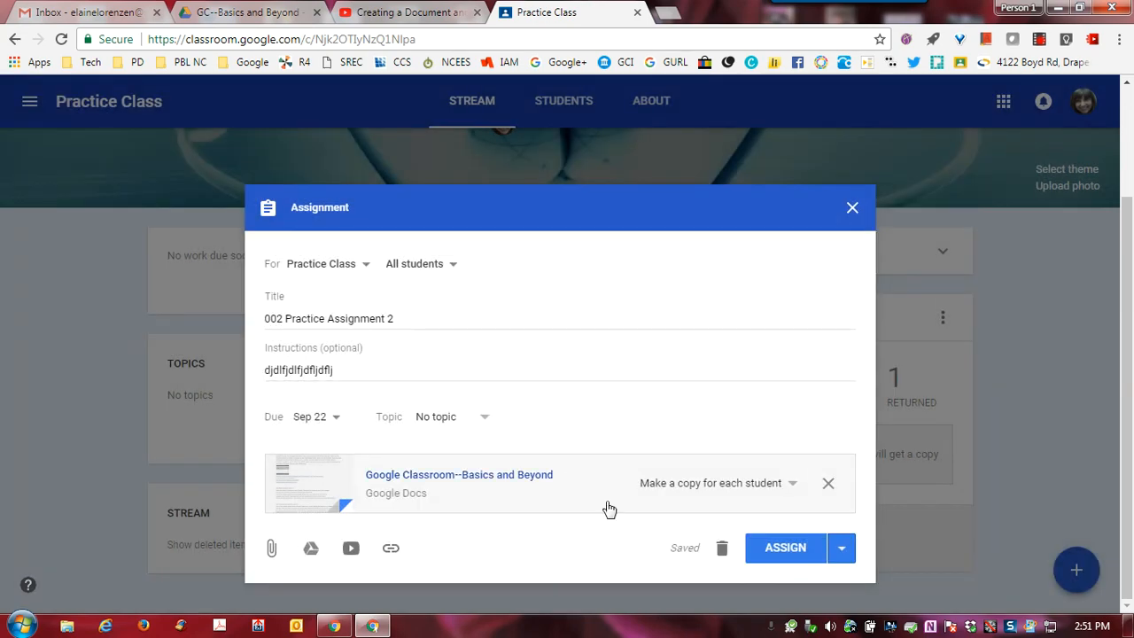
- Save the assignment as a draft and review it by opening and closing it from the saved posts
left_click(842, 553)
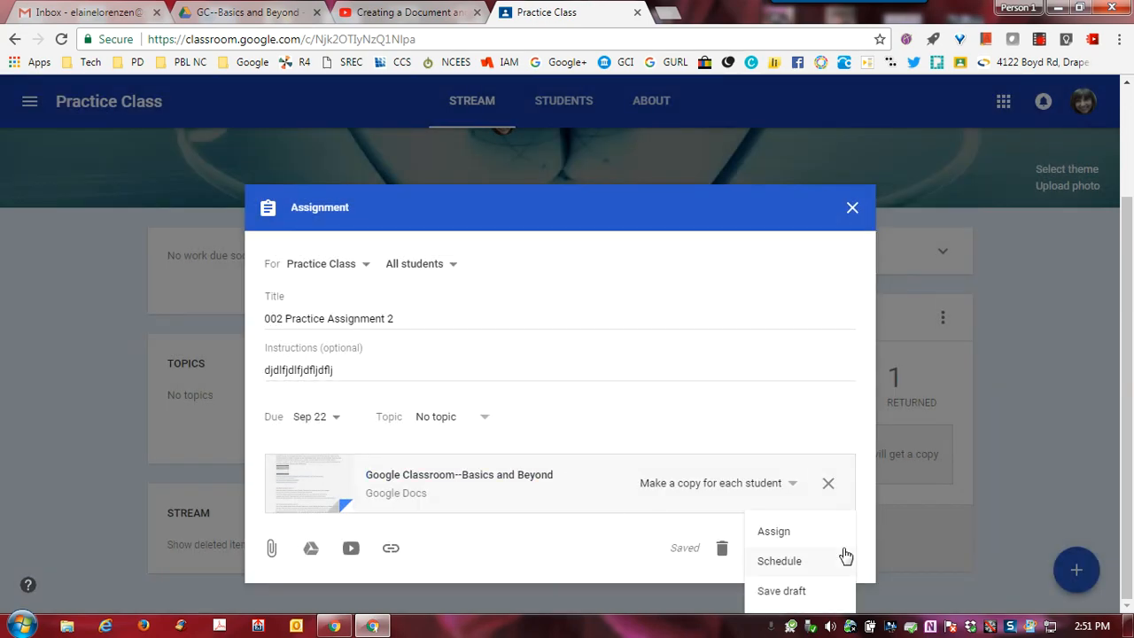
left_click(816, 595)
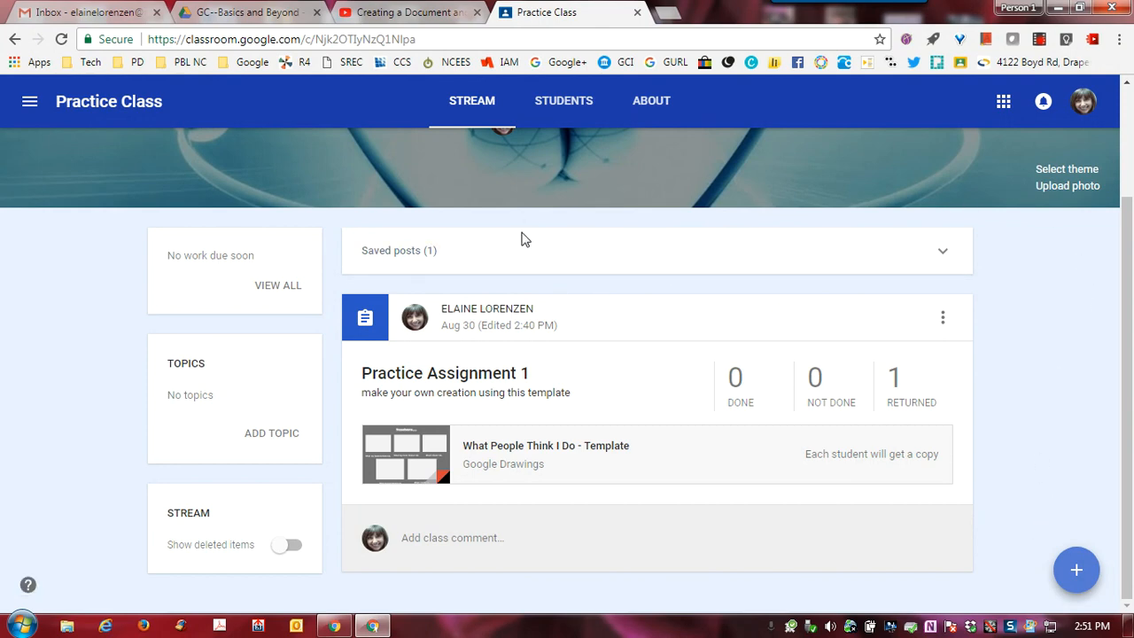
left_click(944, 254)
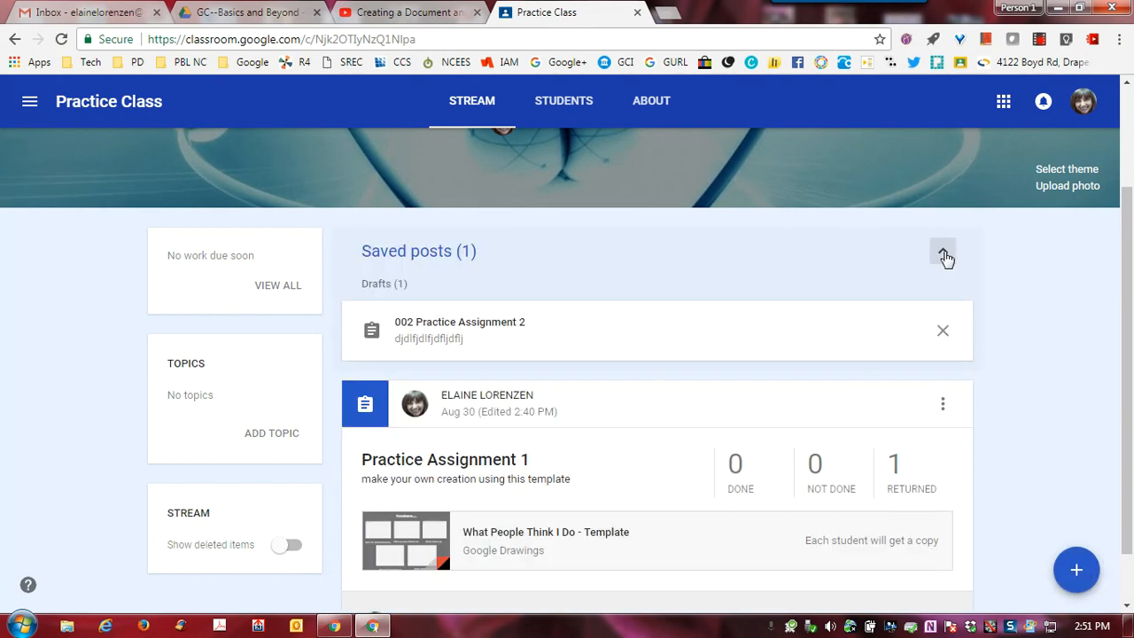
left_click(483, 329)
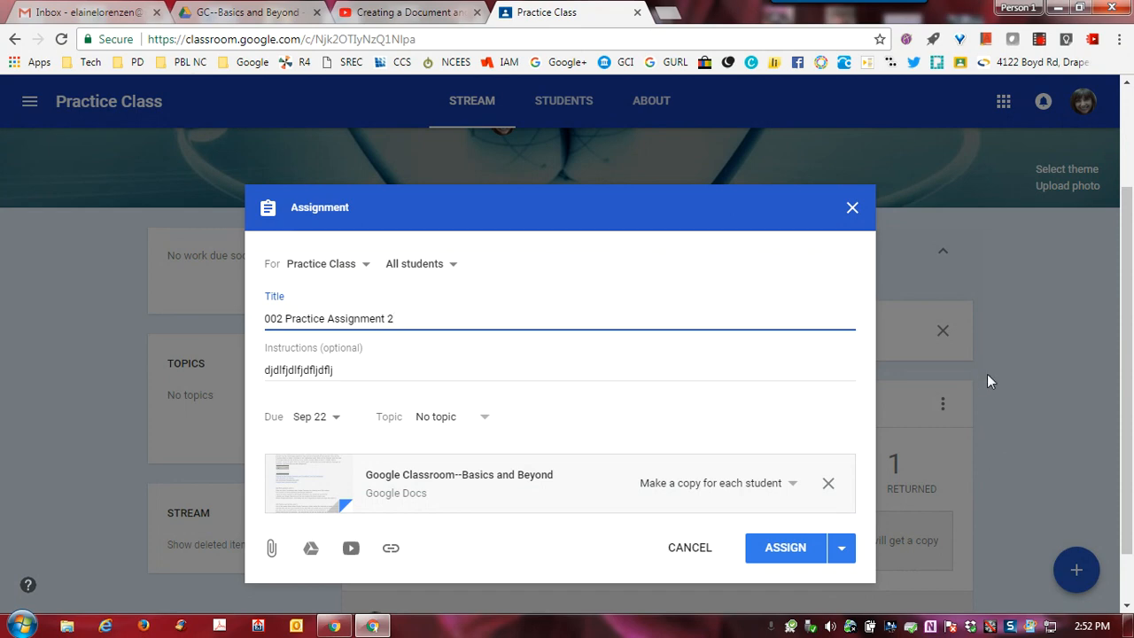
left_click(852, 210)
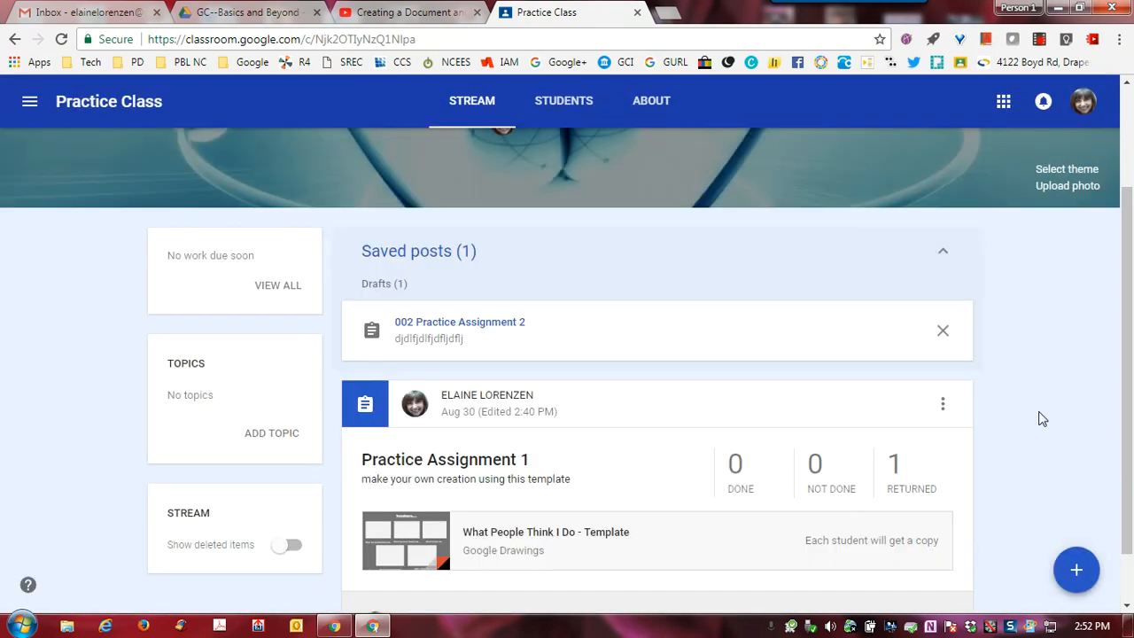
- Open the saved draft "002 Practice Assignment 2" and assign it to all students in Practice Class
scroll(1006, 381, "down", 1)
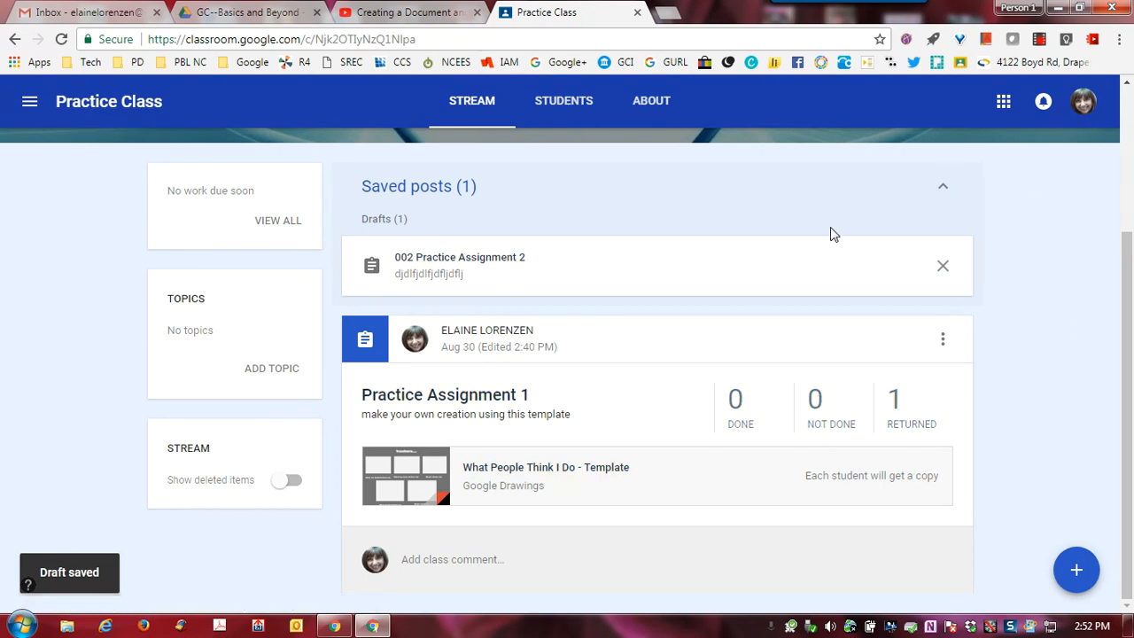
left_click(489, 261)
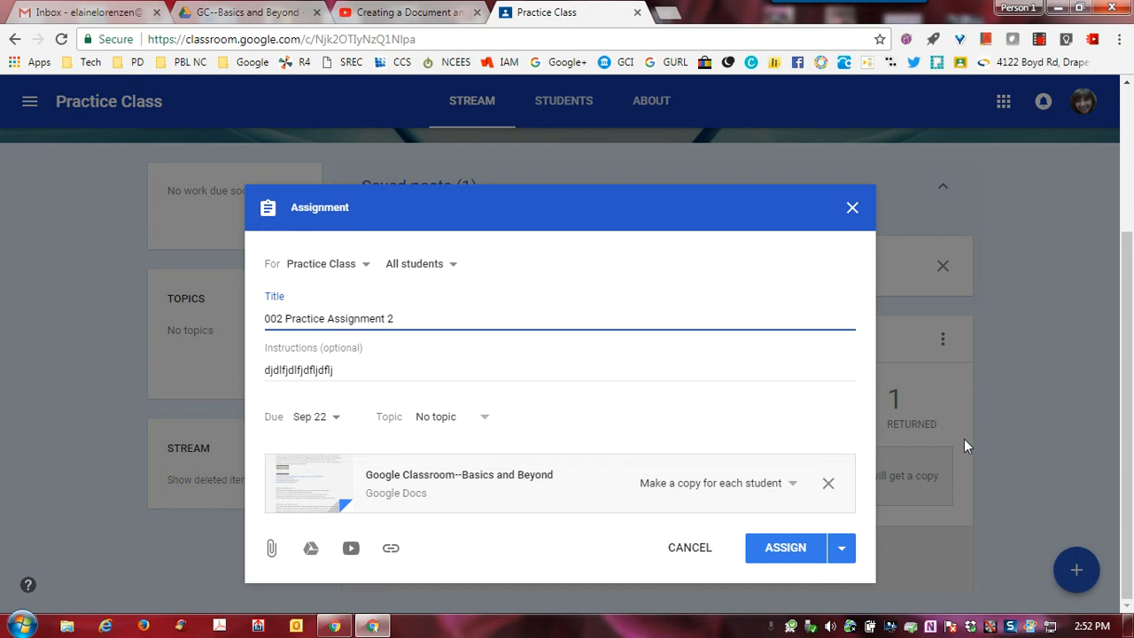
left_click(800, 560)
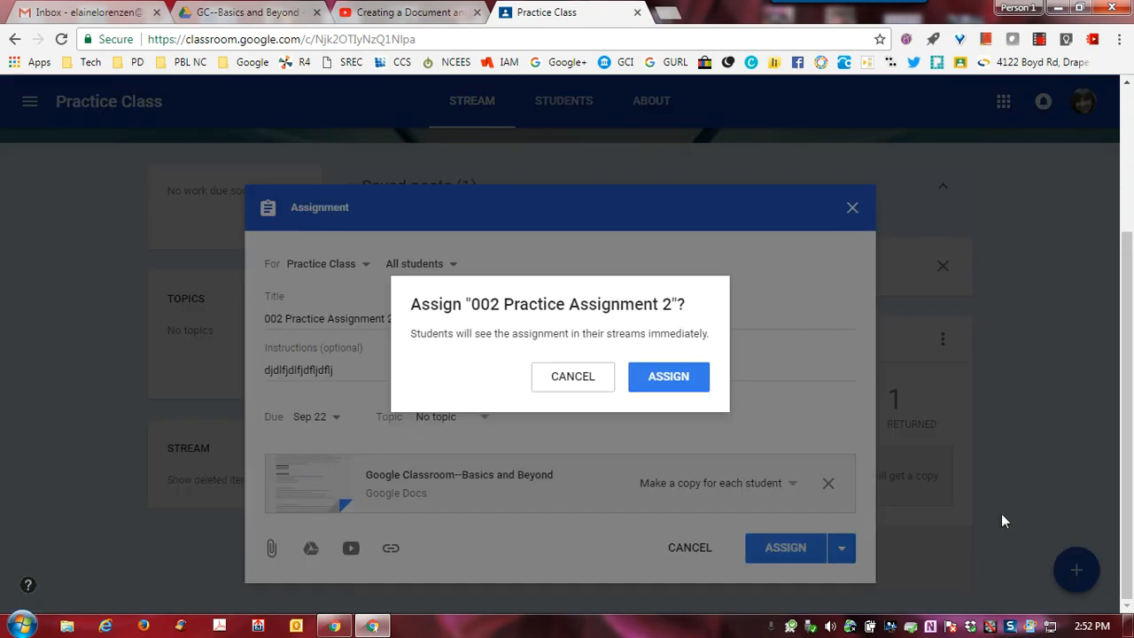
left_click(667, 388)
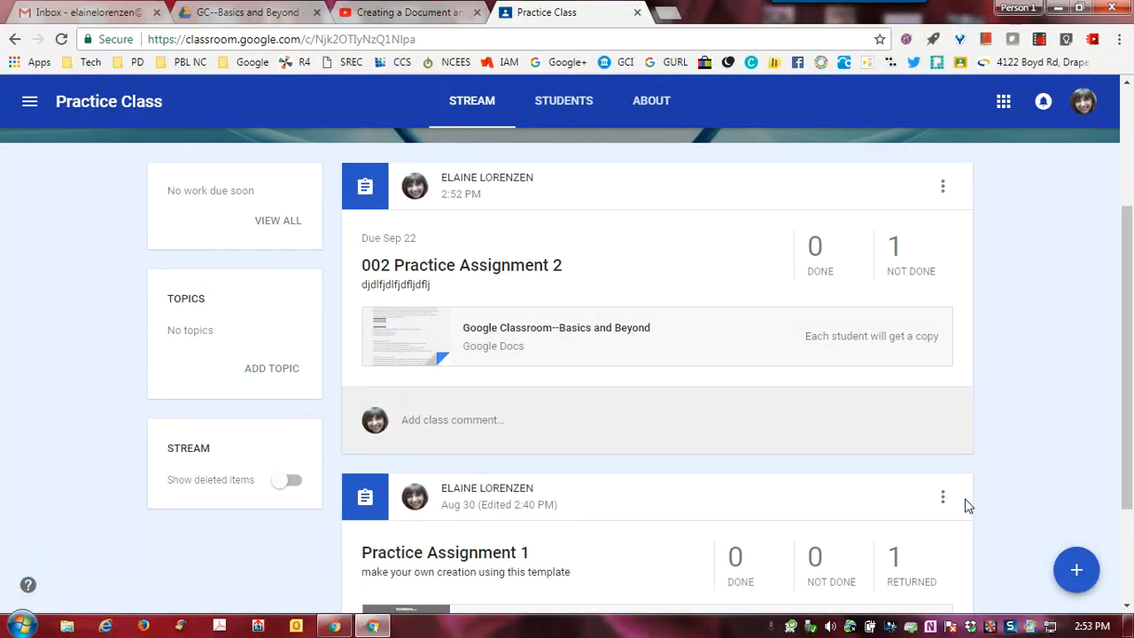
- Move the "Practice Assignment 1" post to the top of the class stream
scroll(1125, 316, "down", 2)
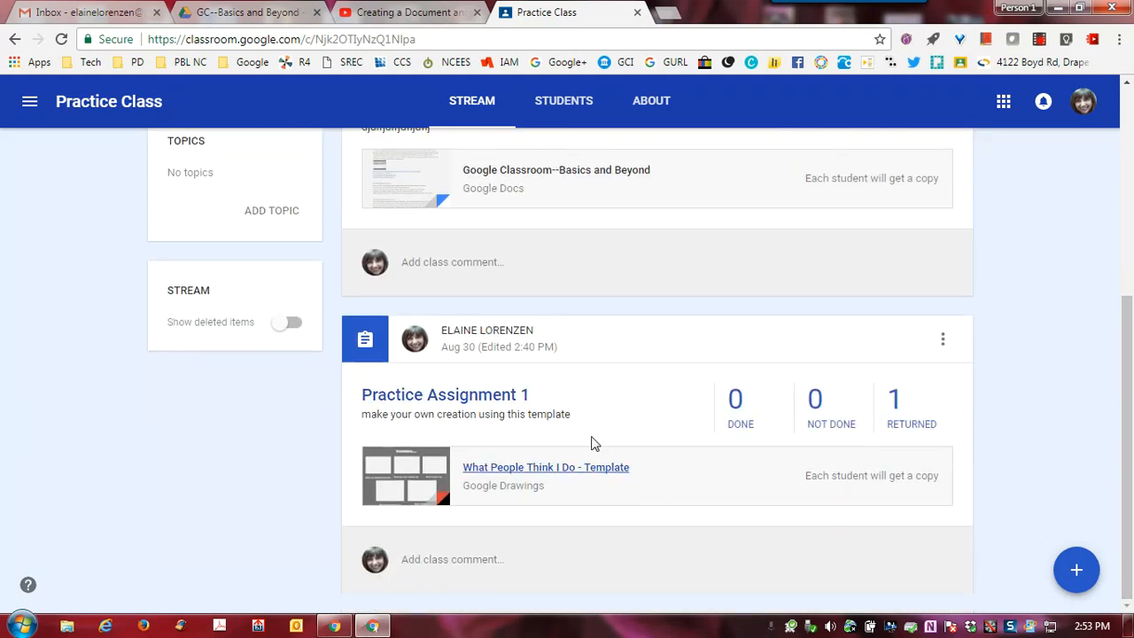
left_click(944, 342)
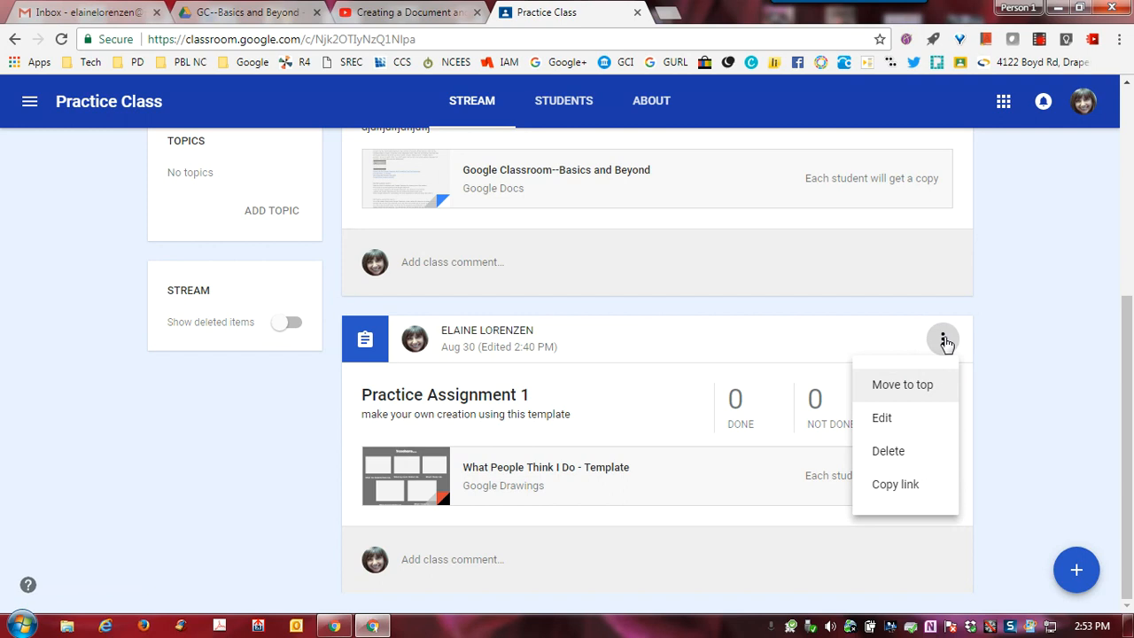
left_click(926, 390)
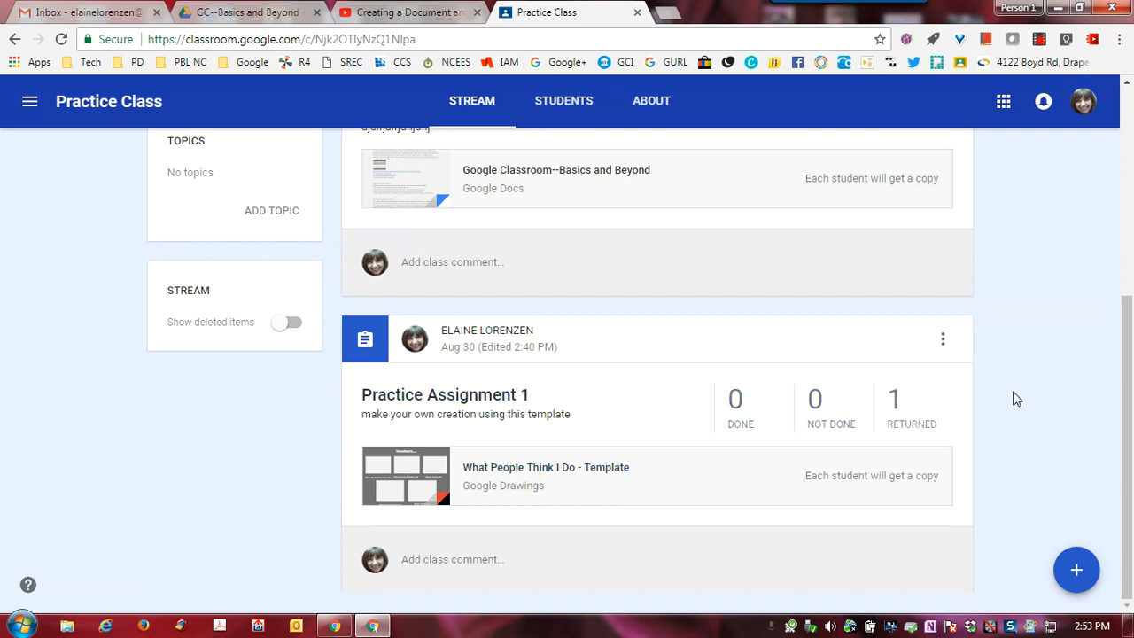
scroll(1042, 379, "down", 3)
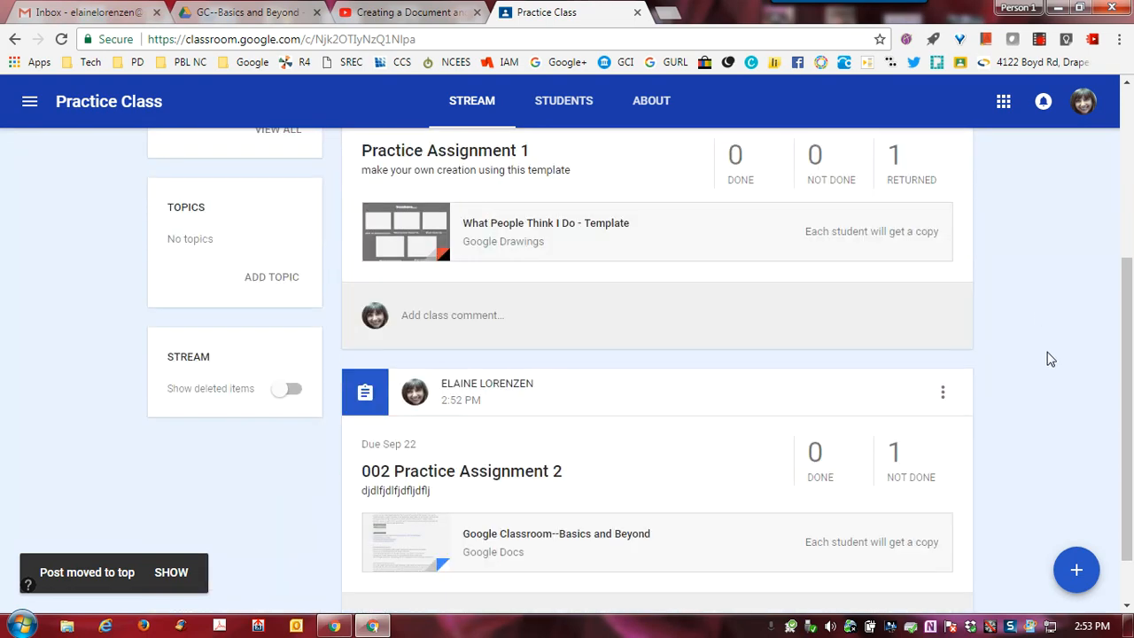
scroll(1049, 358, "down", 1)
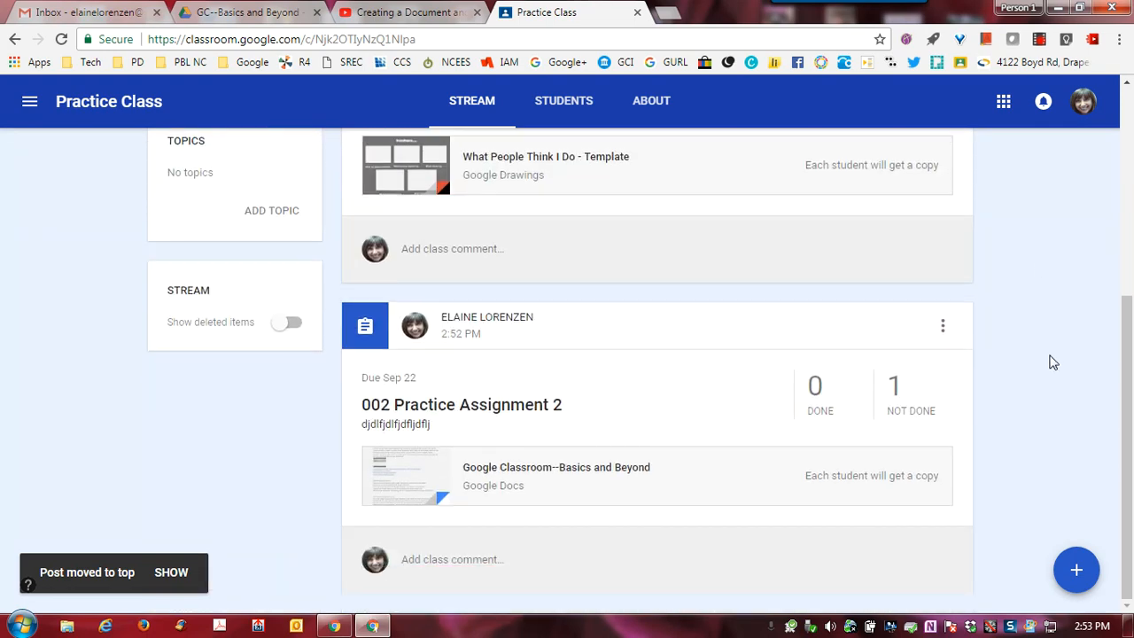
- Check the post options of "002 Practice Assignment 2" and review the order of the assignments in the stream
left_click(944, 330)
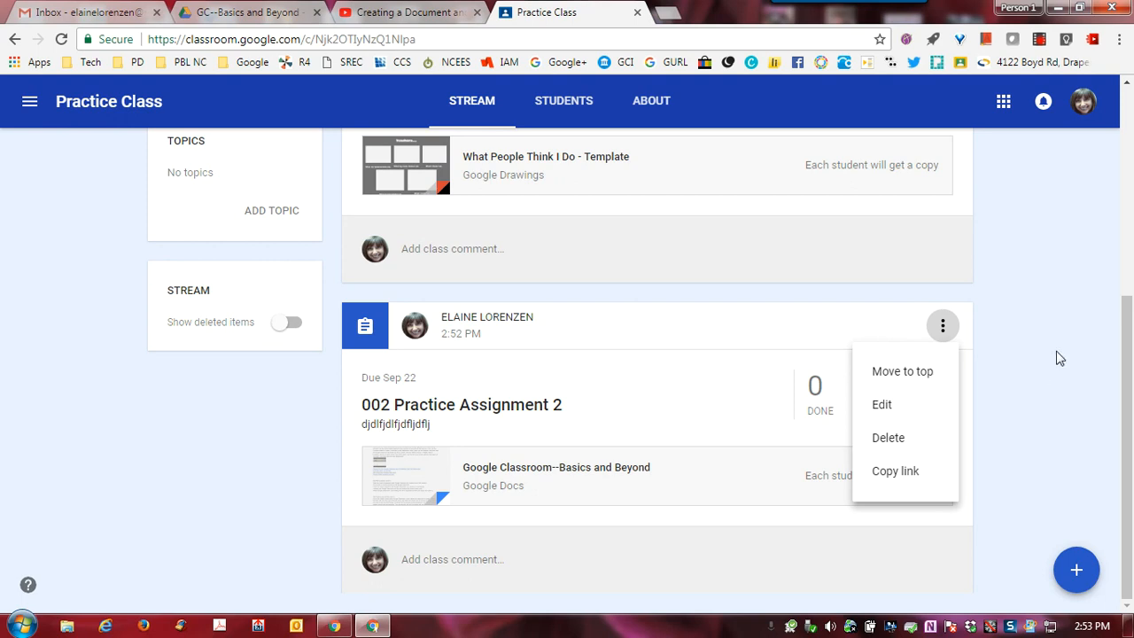
scroll(1059, 359, "up", 3)
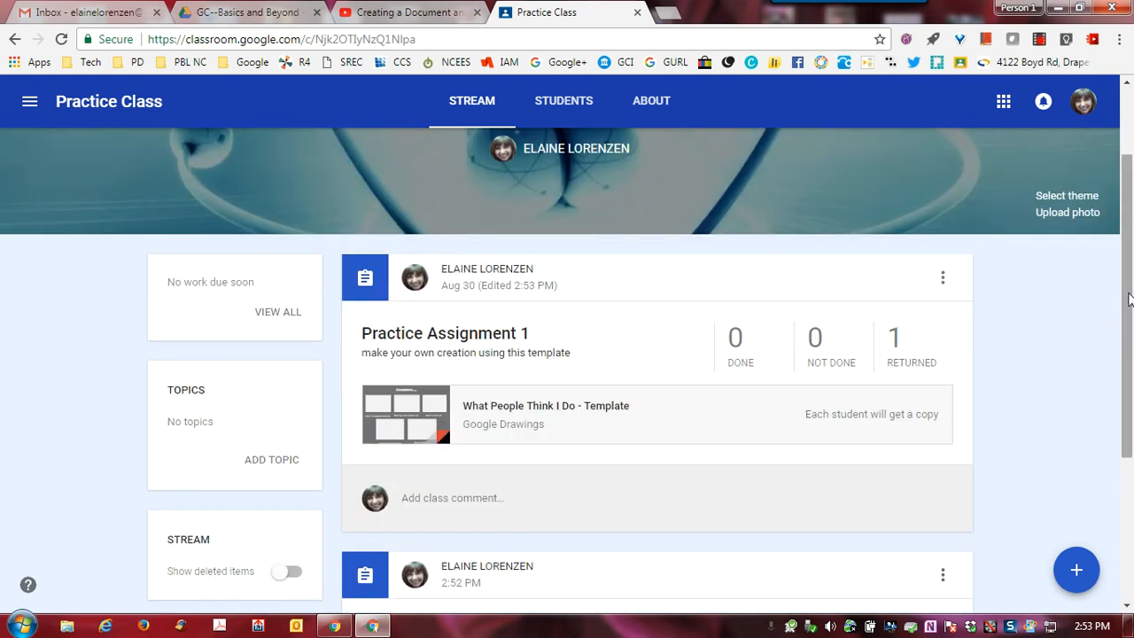
scroll(1128, 299, "down", 3)
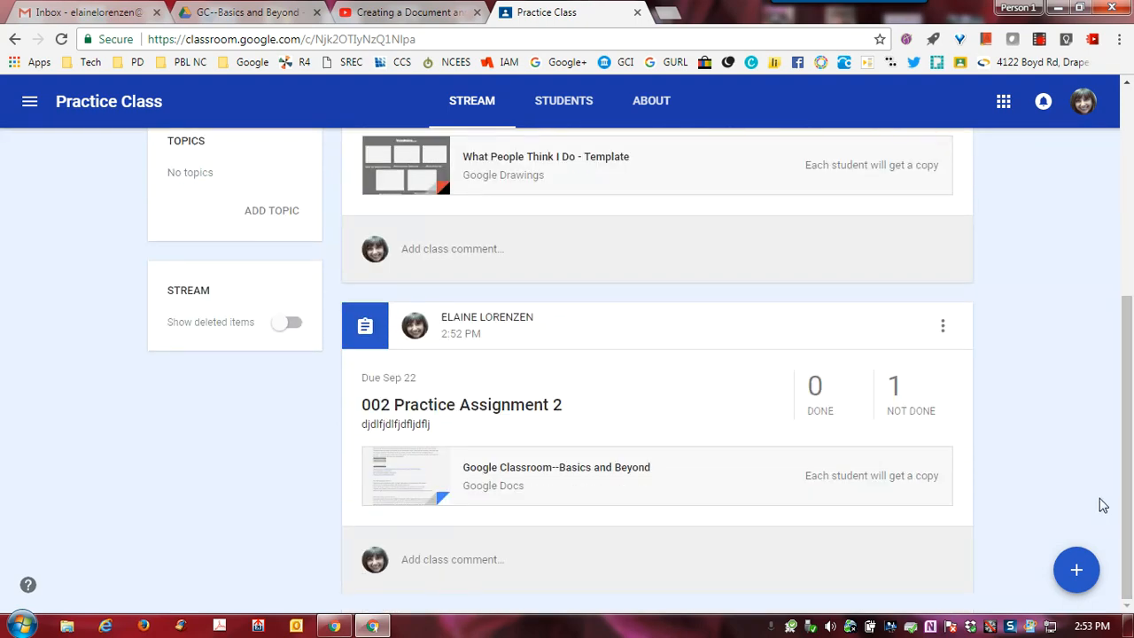
- Create a new question for the class that asks "Why is the sky blue?"
mouse_move(1092, 568)
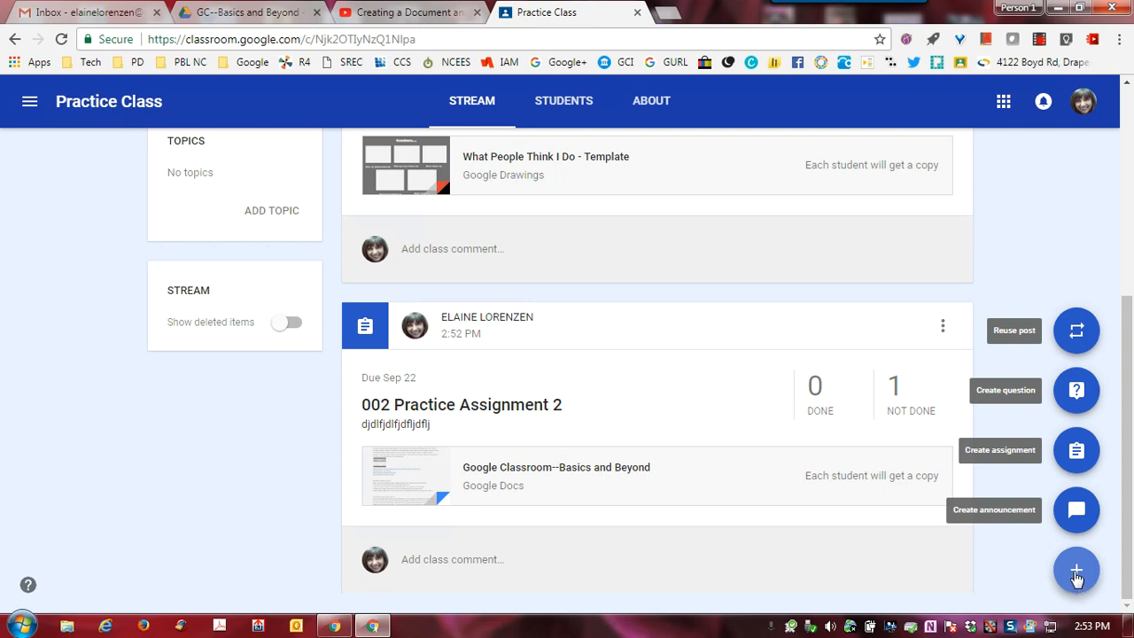
left_click(1077, 392)
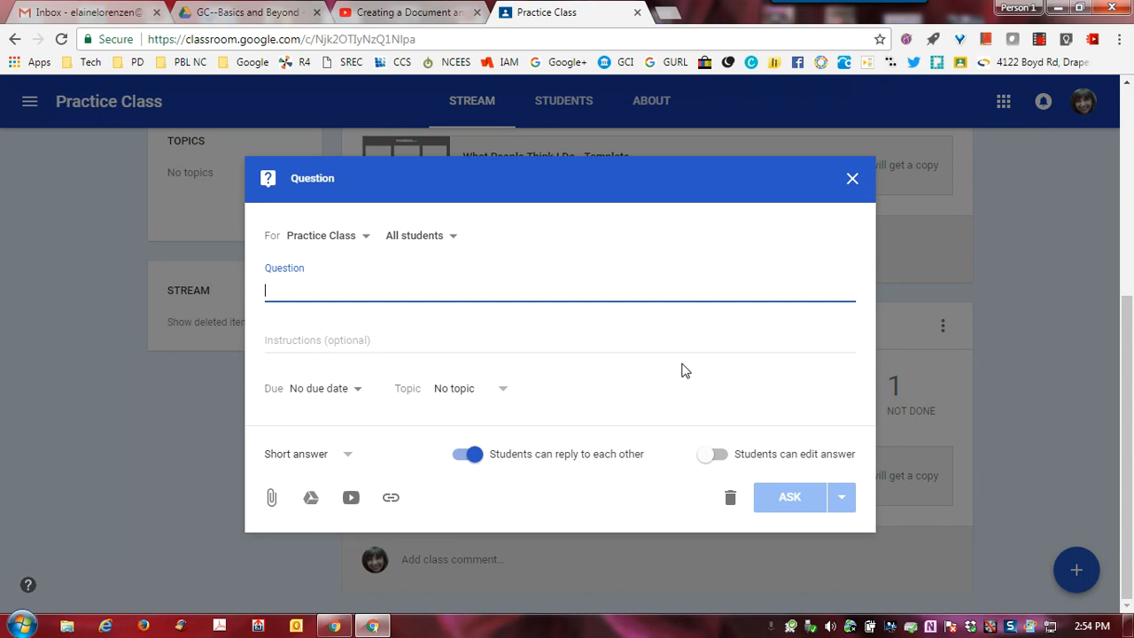
type("Why ")
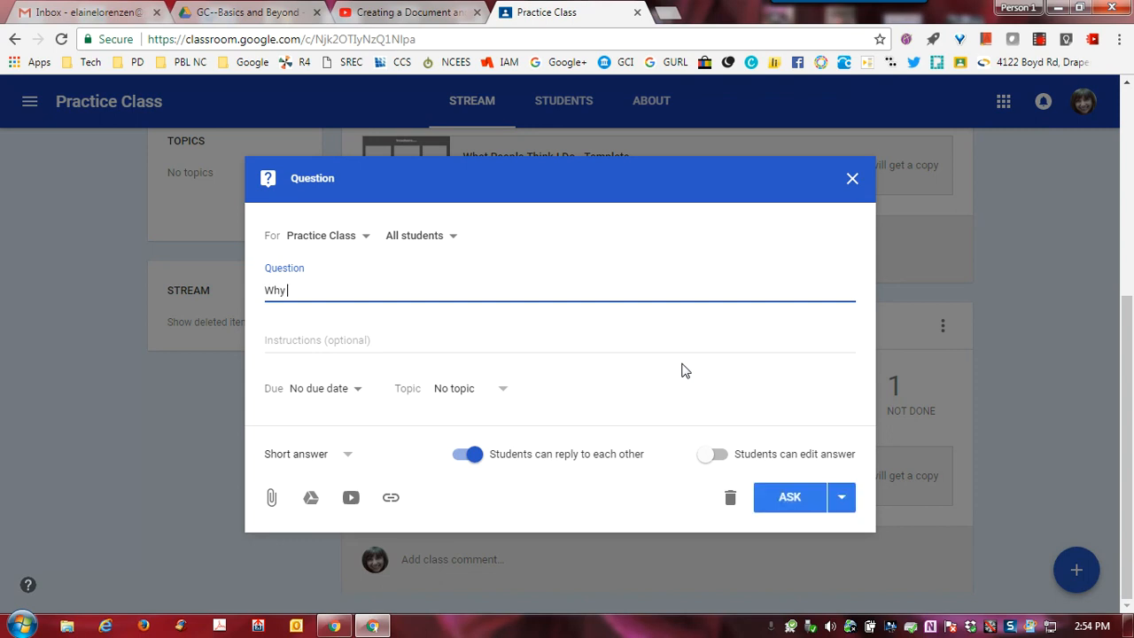
type("is the sky blue?")
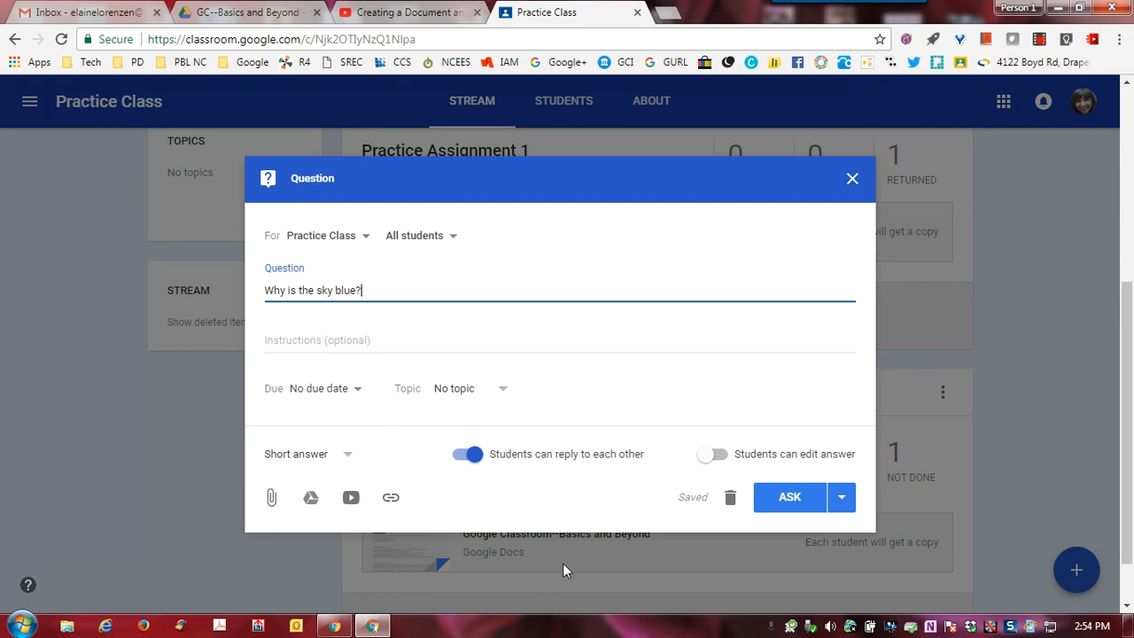
- Change the question's answer type to multiple choice and clear the question text
left_click(347, 462)
left_click(333, 486)
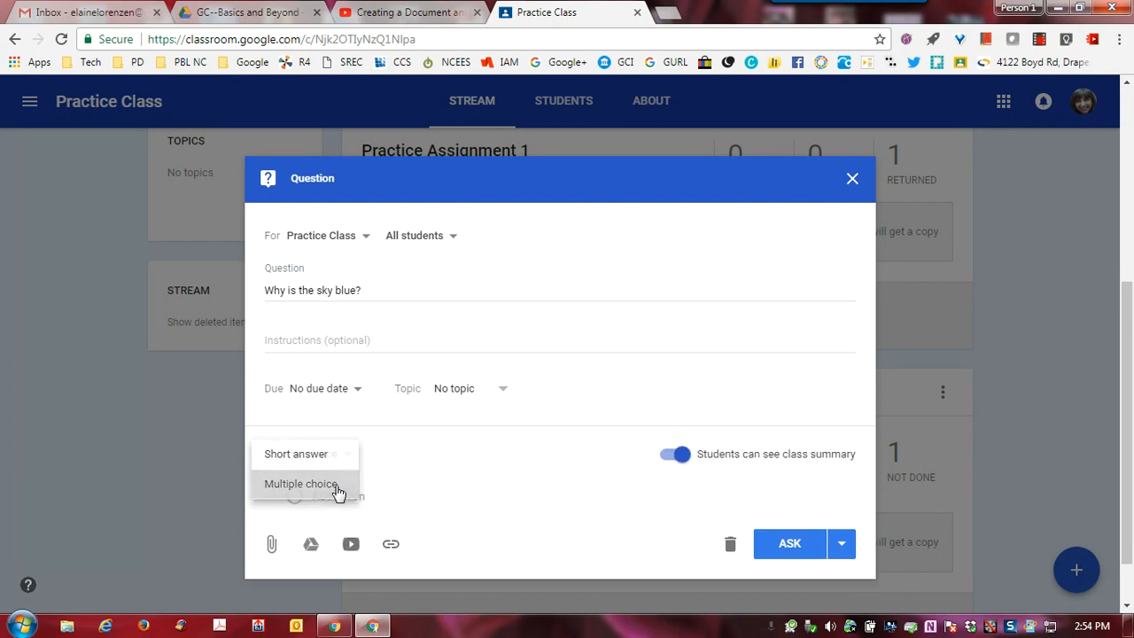
left_click(381, 288)
key("BackSpace")
key("BackSpace")
key("BackSpace")
key("BackSpace")
key("BackSpace")
key("BackSpace")
key("BackSpace")
key("BackSpace")
key("BackSpace")
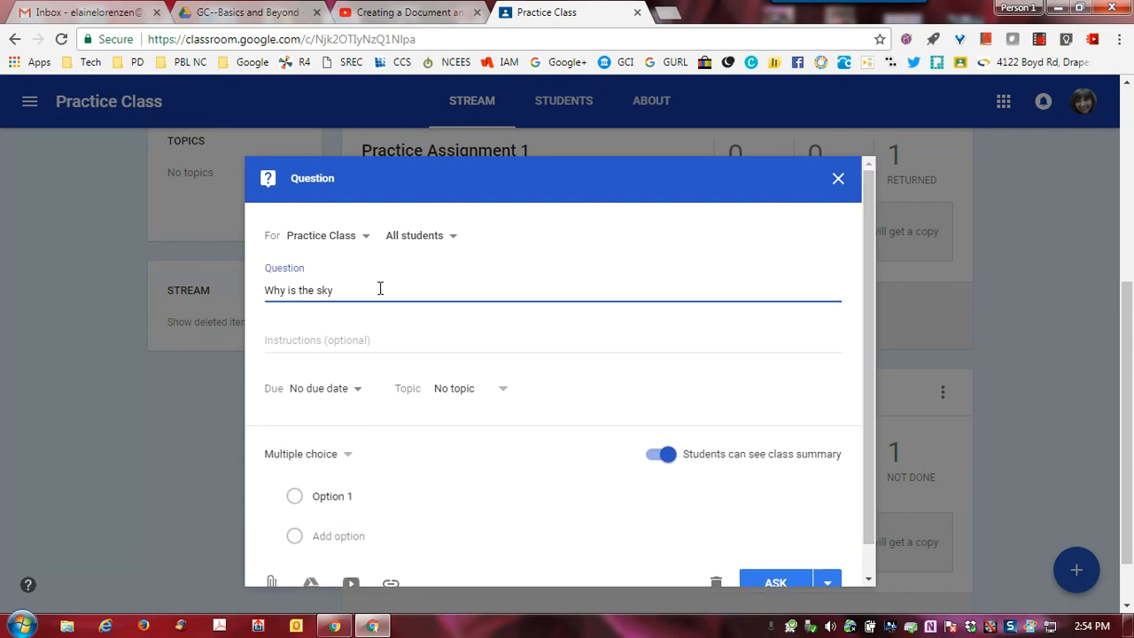
key("BackSpace")
key("BackSpace")
key("BackSpace")
key("BackSpace")
key("BackSpace")
key("BackSpace")
key("BackSpace")
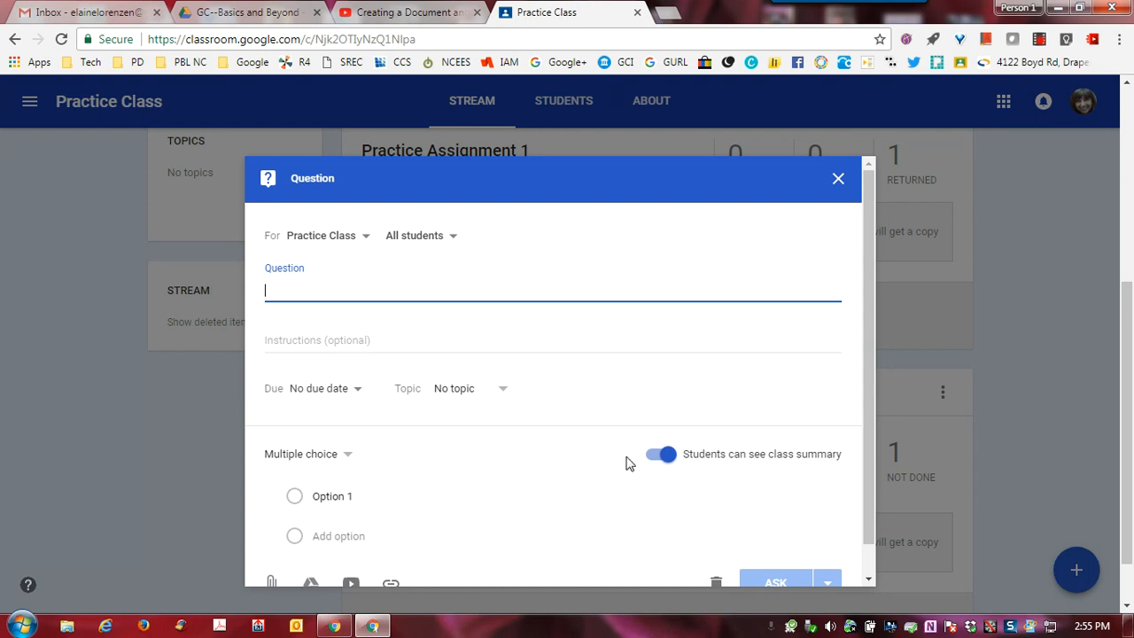
- Enter "I've never used GC" as the first multiple-choice option
left_click(369, 497)
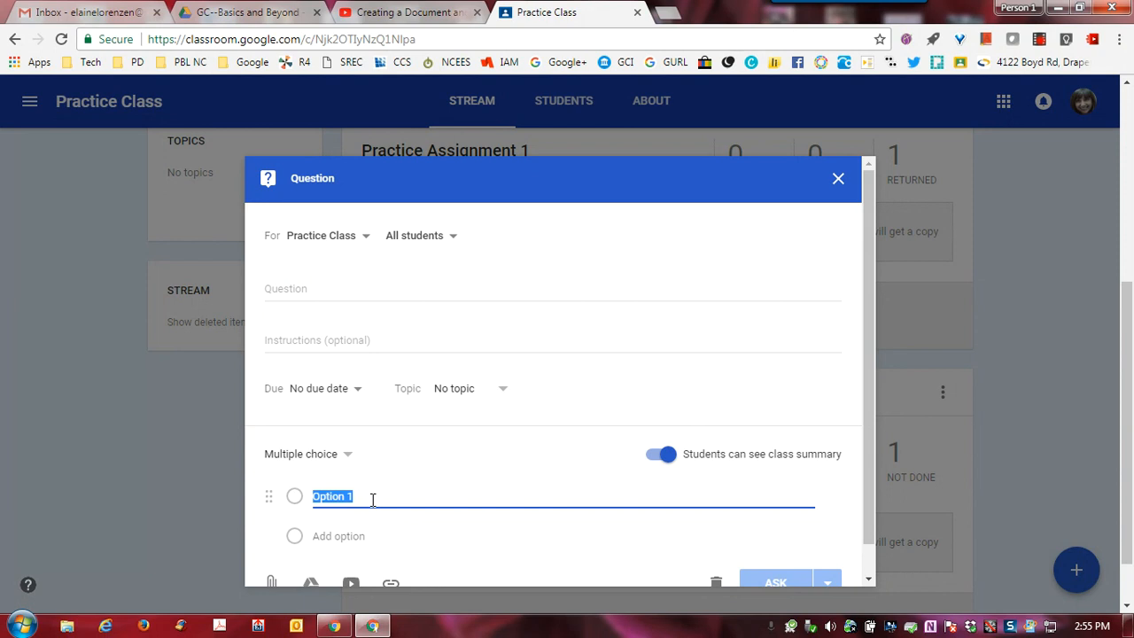
type("I")
type("'ve never")
type(" sm")
key("BackSpace")
key("BackSpace")
type("used GC")
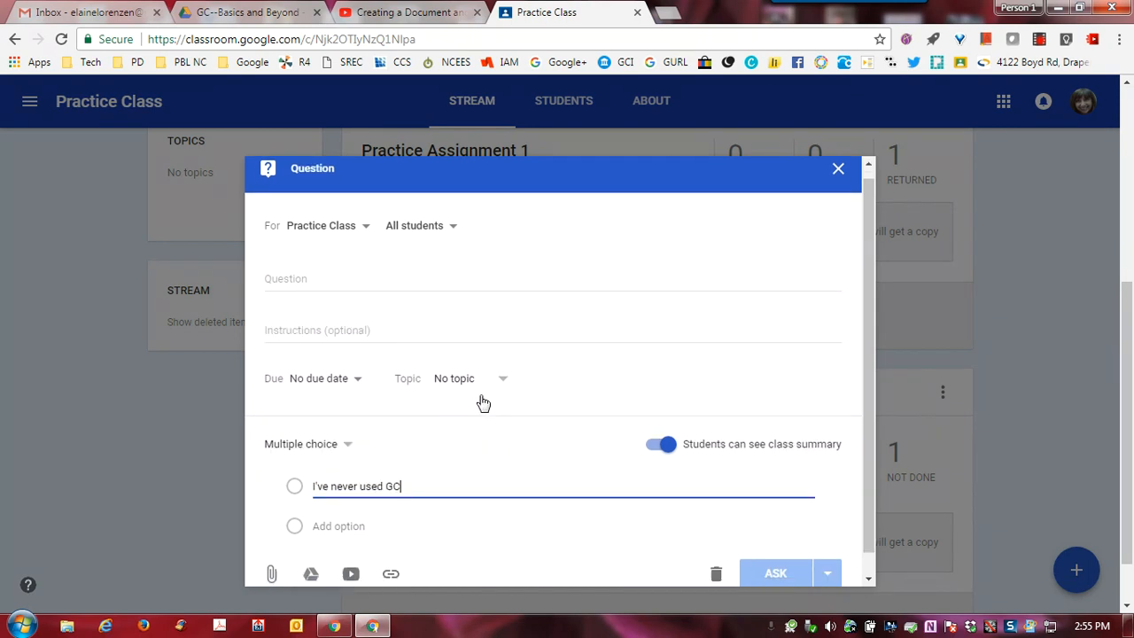
scroll(523, 429, "down", 1)
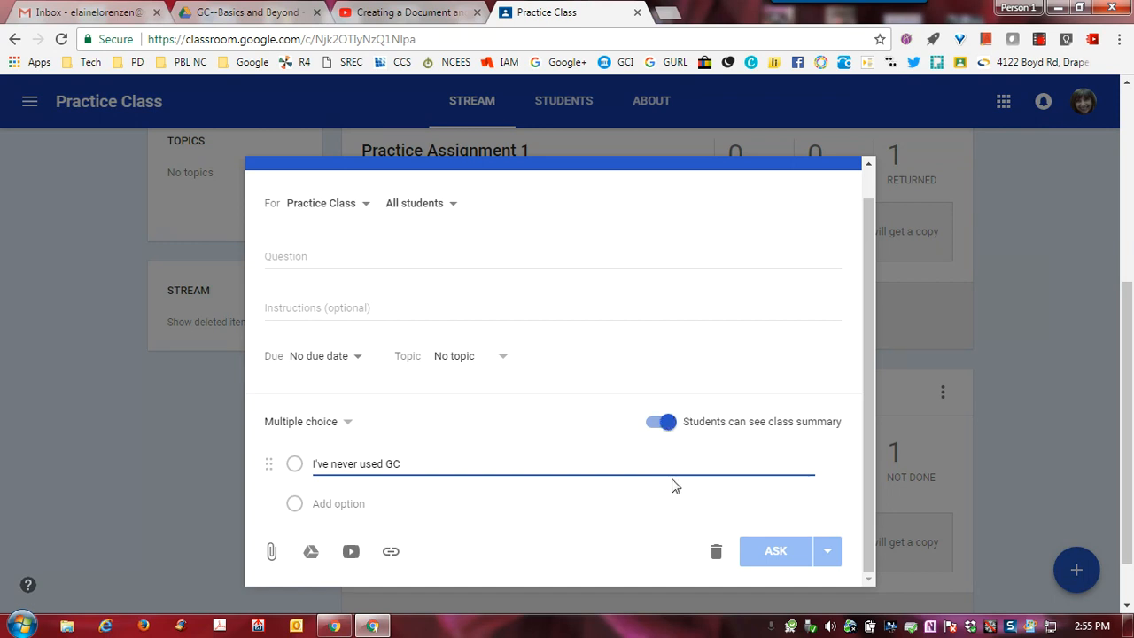
- Turn the students' class summary access off and back on, and close the question without asking it
left_click(664, 427)
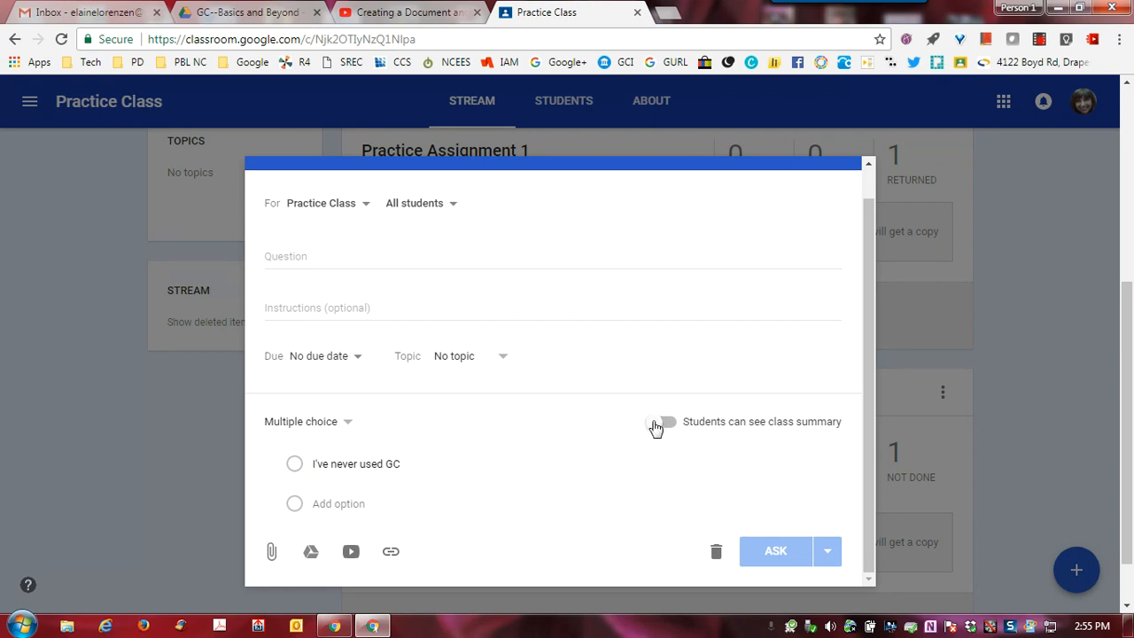
left_click(663, 428)
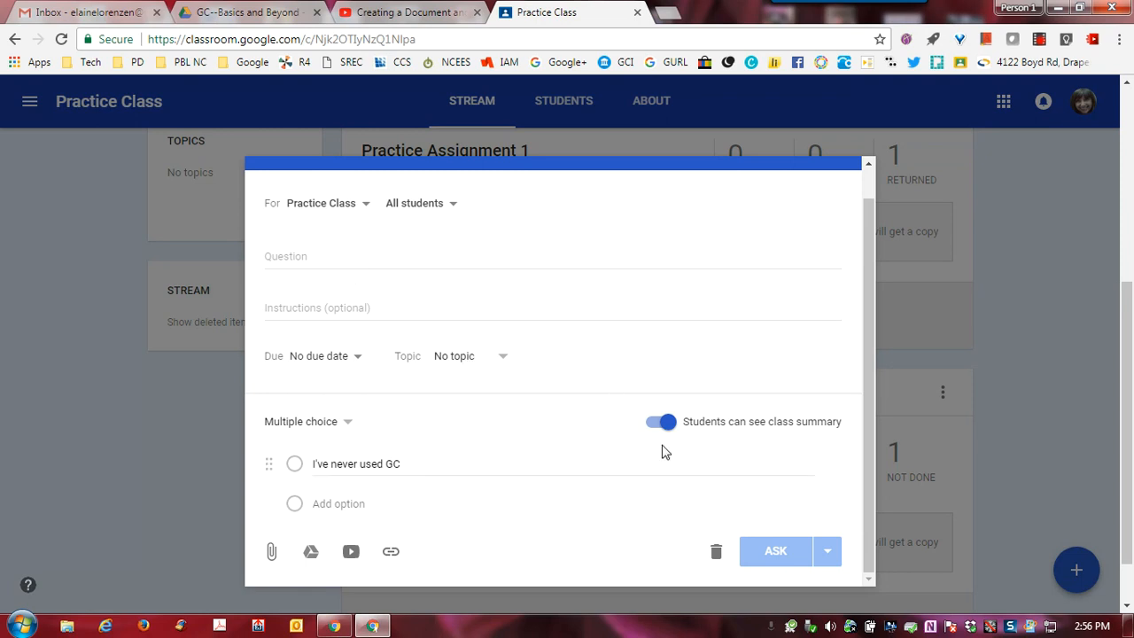
left_click_drag(662, 445, 522, 586)
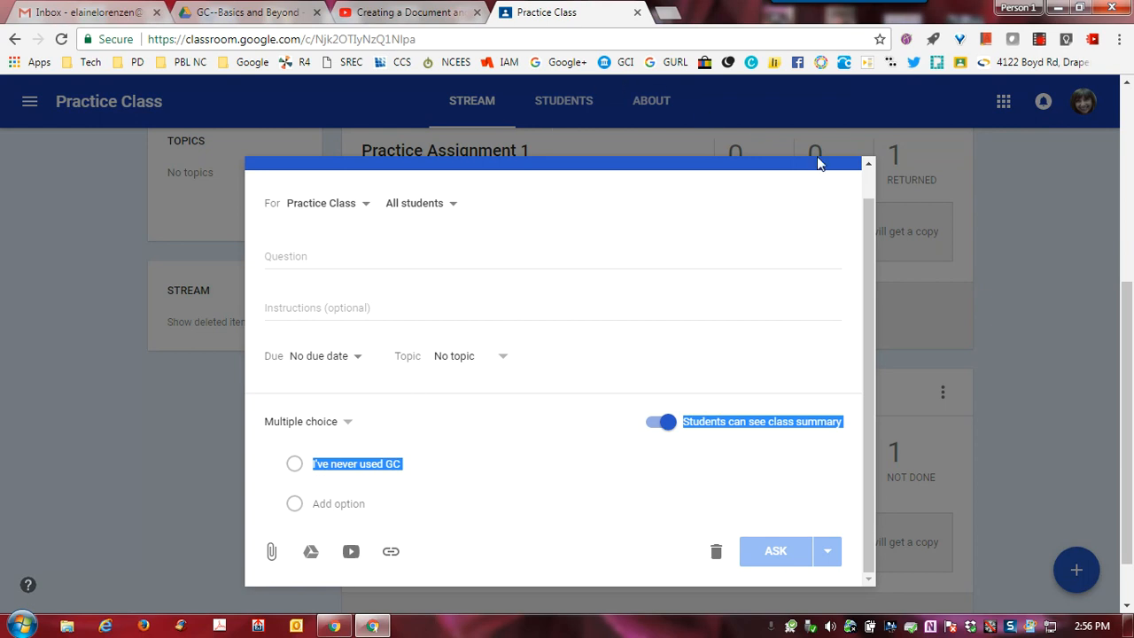
left_click(849, 169)
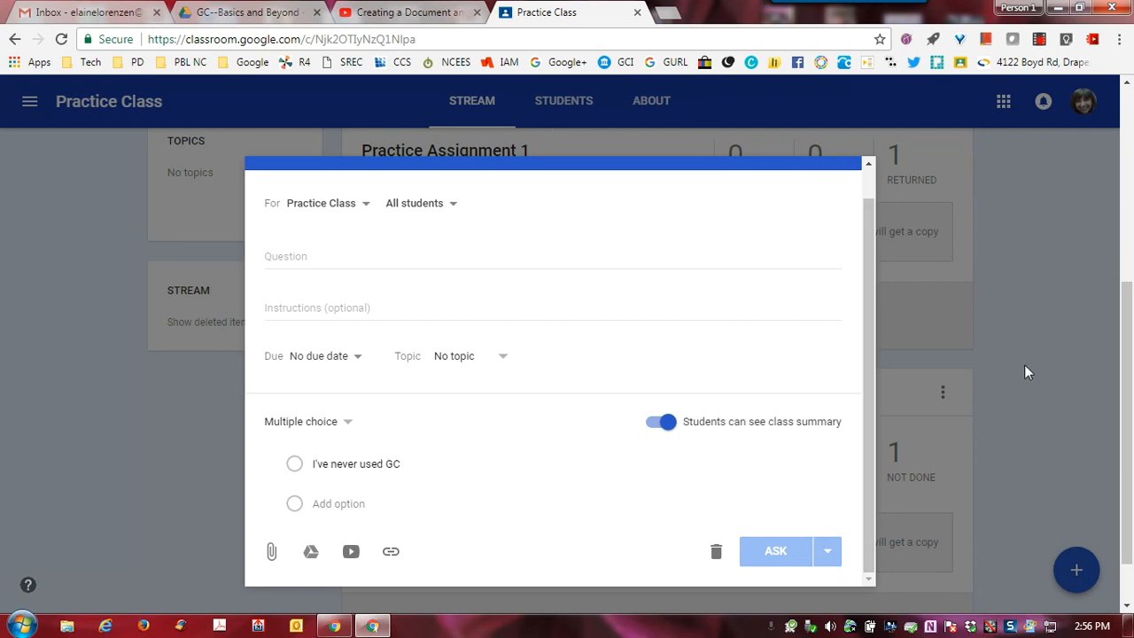
left_click(869, 163)
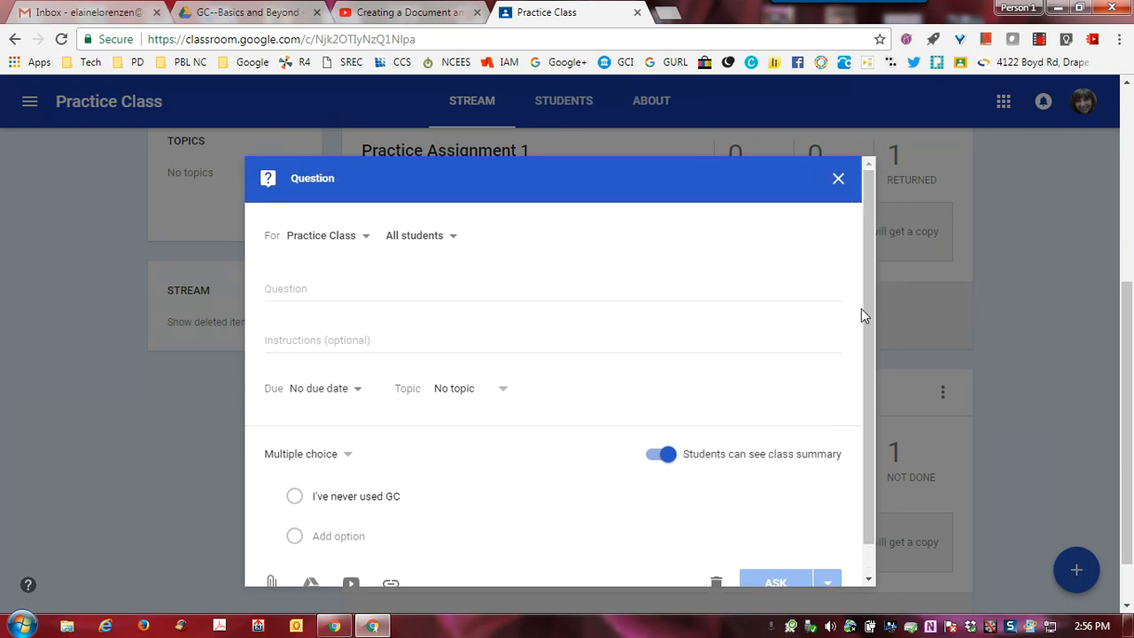
left_click(838, 181)
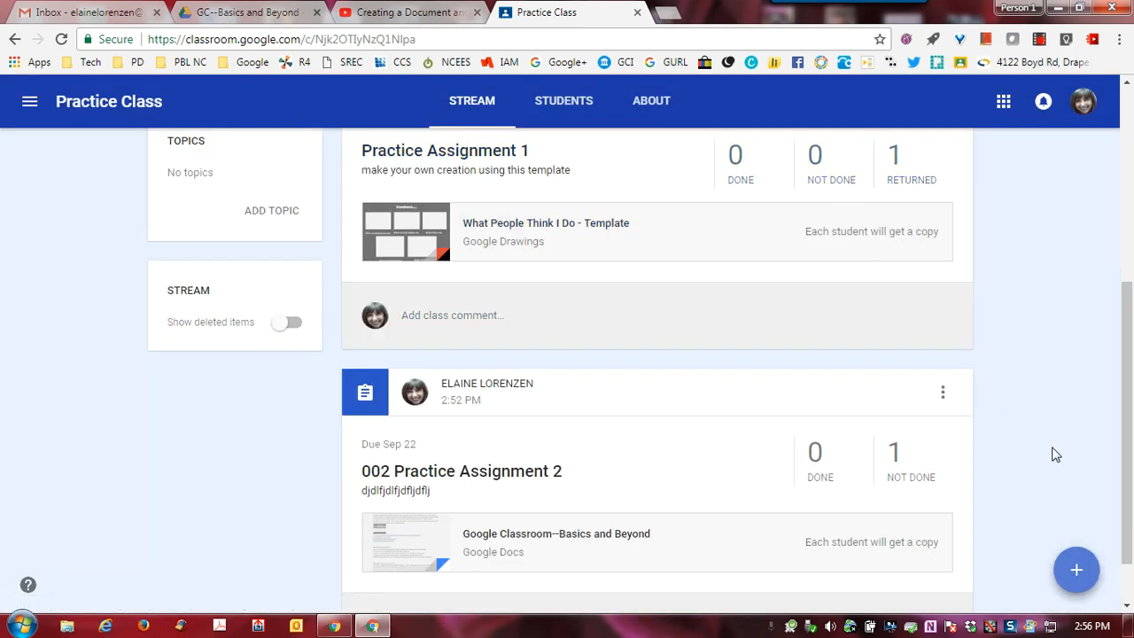
- Reuse the "006 Journal Practice 2" post from the Biology 3rd Block class, without creating new copies of attachments
mouse_move(1085, 571)
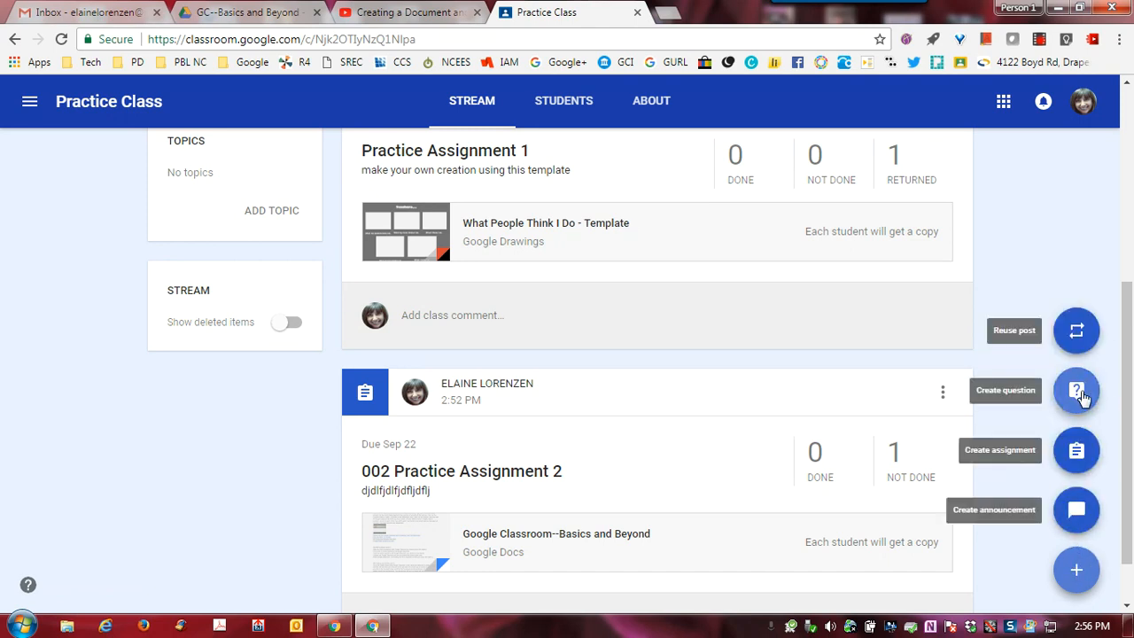
left_click(1075, 341)
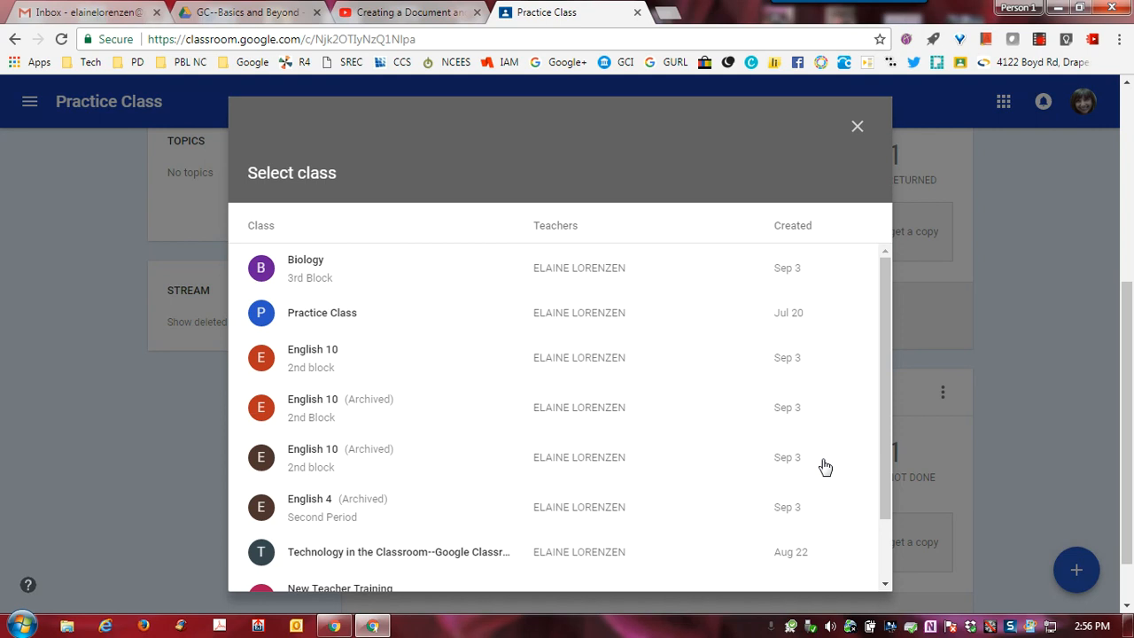
left_click(305, 272)
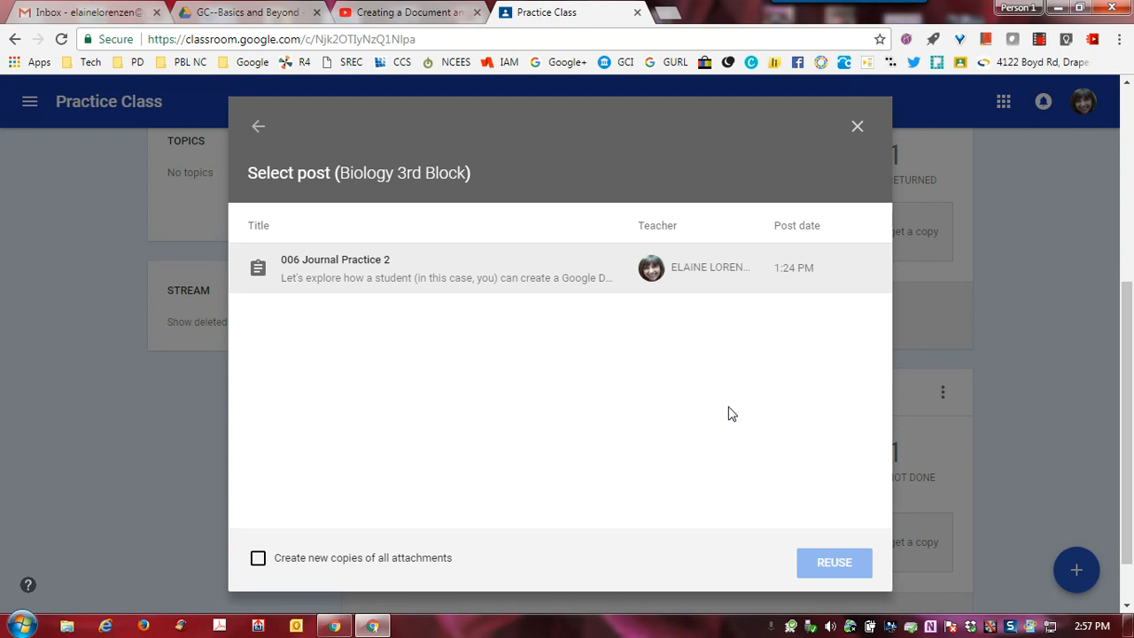
left_click(374, 273)
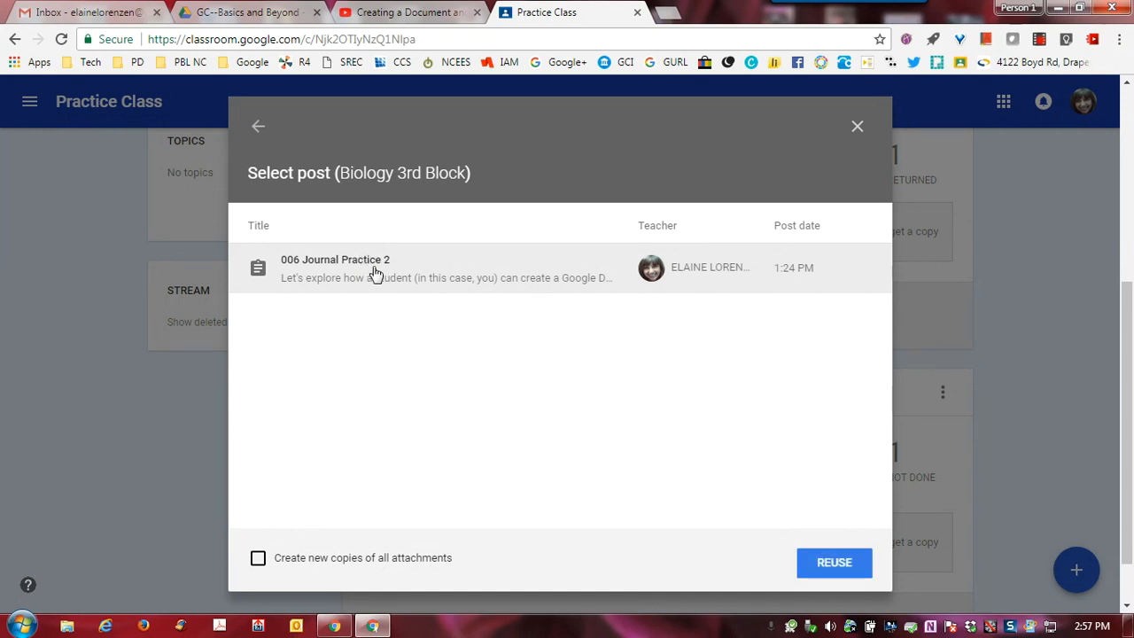
left_click(839, 573)
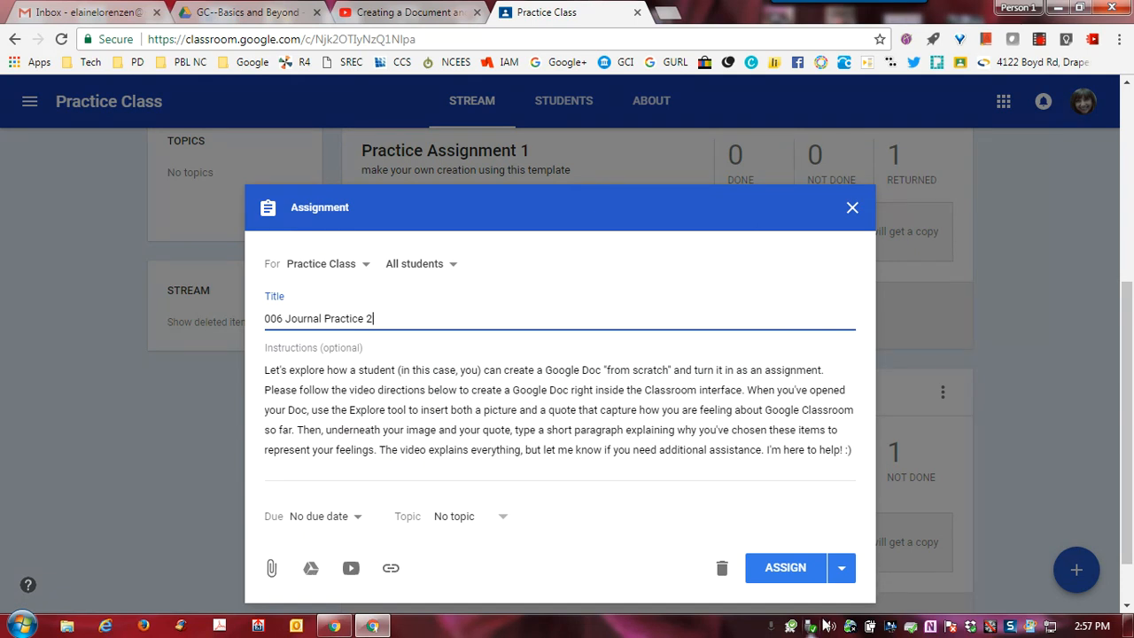
- Save the reused assignment as a draft and expand the saved posts list in the class stream
left_click(844, 577)
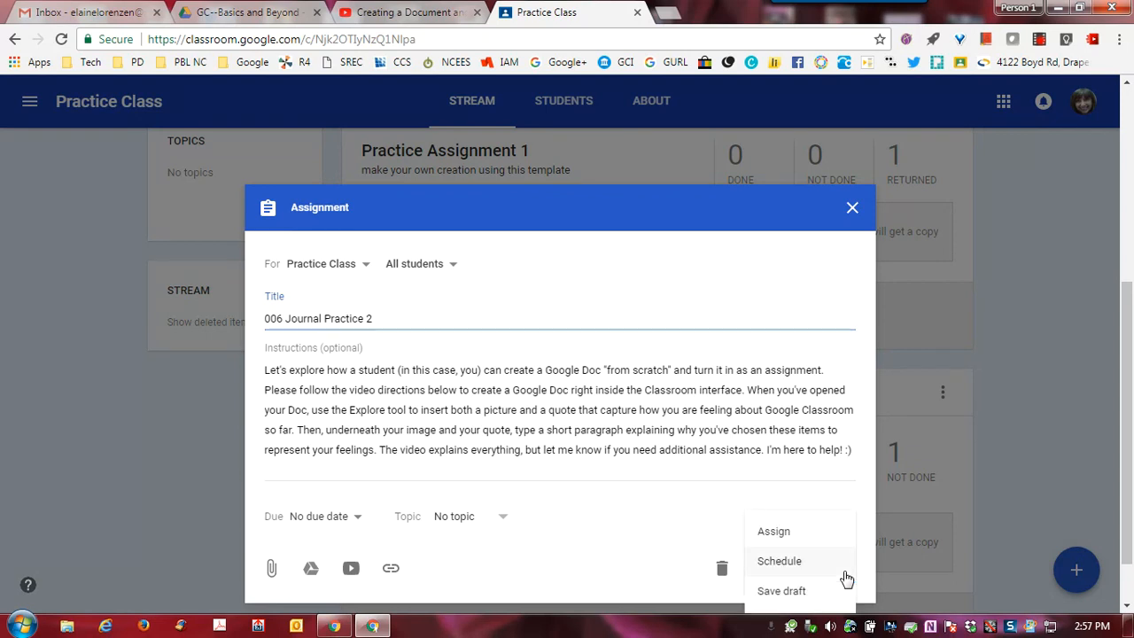
left_click(821, 595)
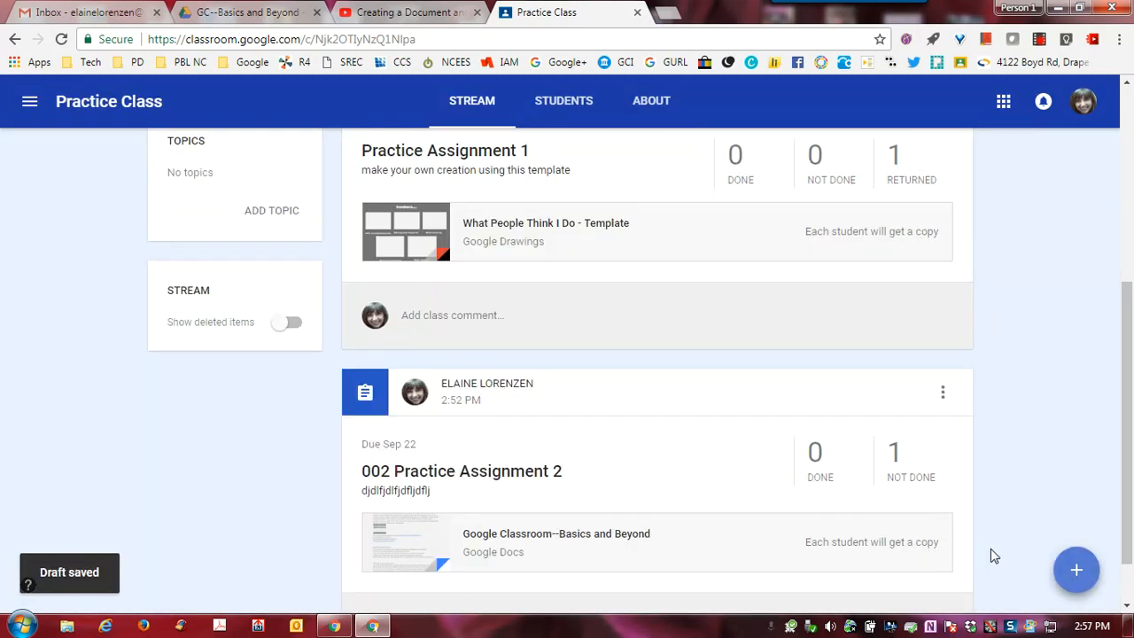
scroll(1028, 489, "up", 5)
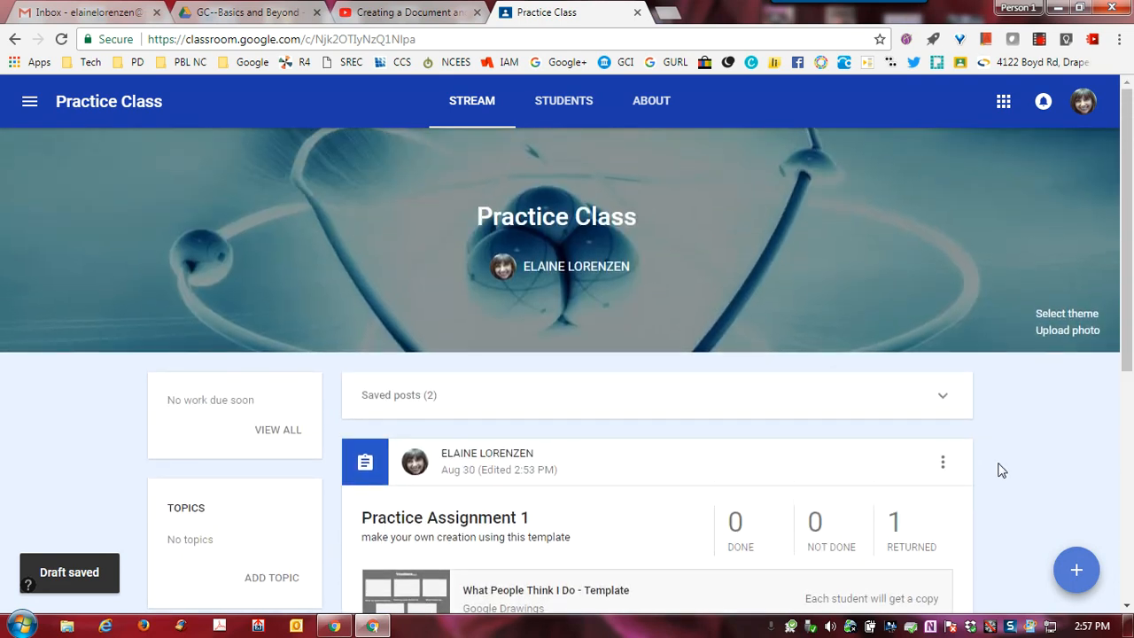
left_click(944, 400)
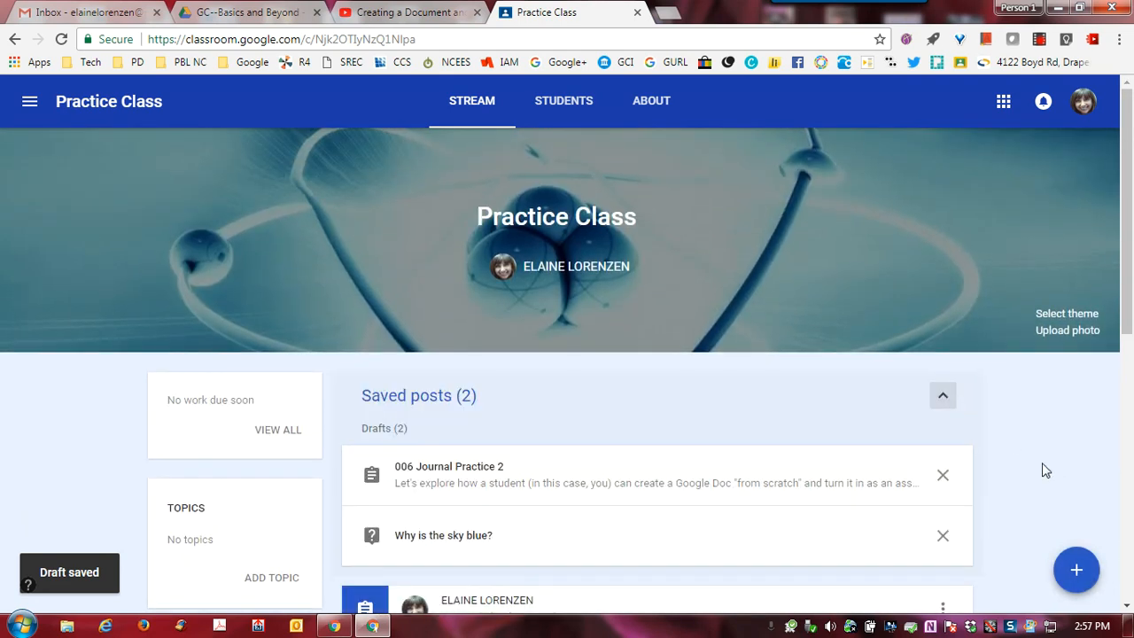